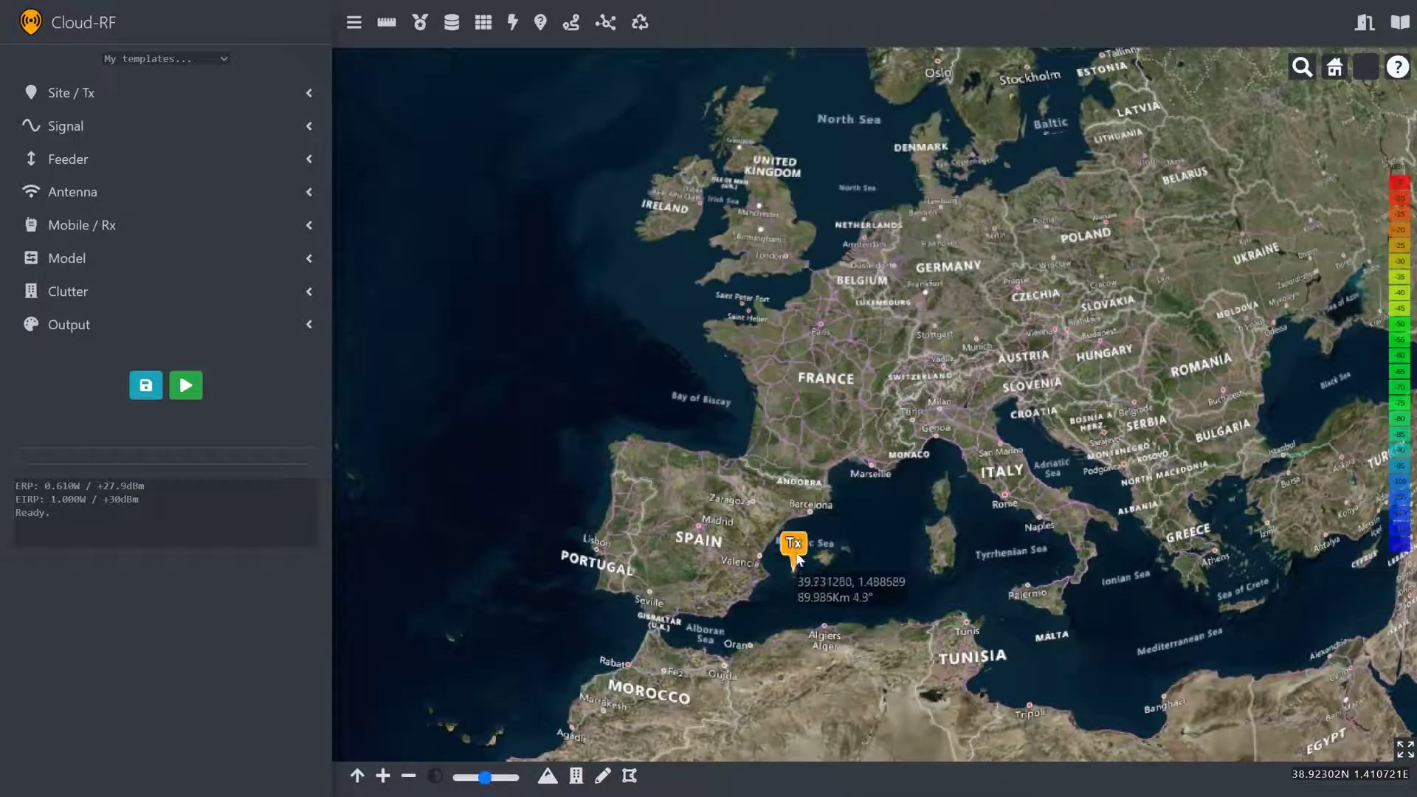
# Step: Zoom the satellite map from Europe down to Ibiza, checking the base-layer choices along the way
pyautogui.scroll(5, 795, 561)
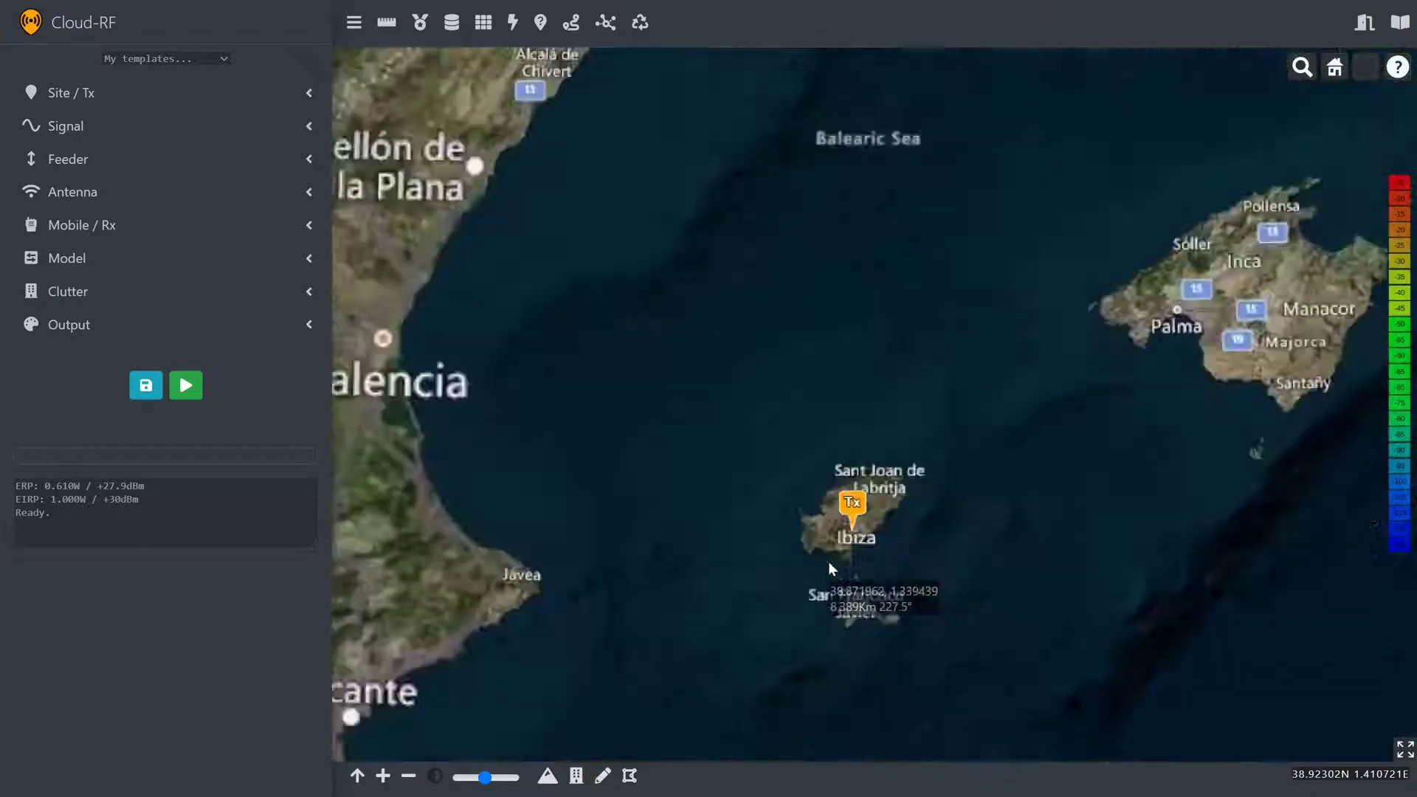
pyautogui.scroll(3, 828, 561)
pyautogui.scroll(2, 893, 537)
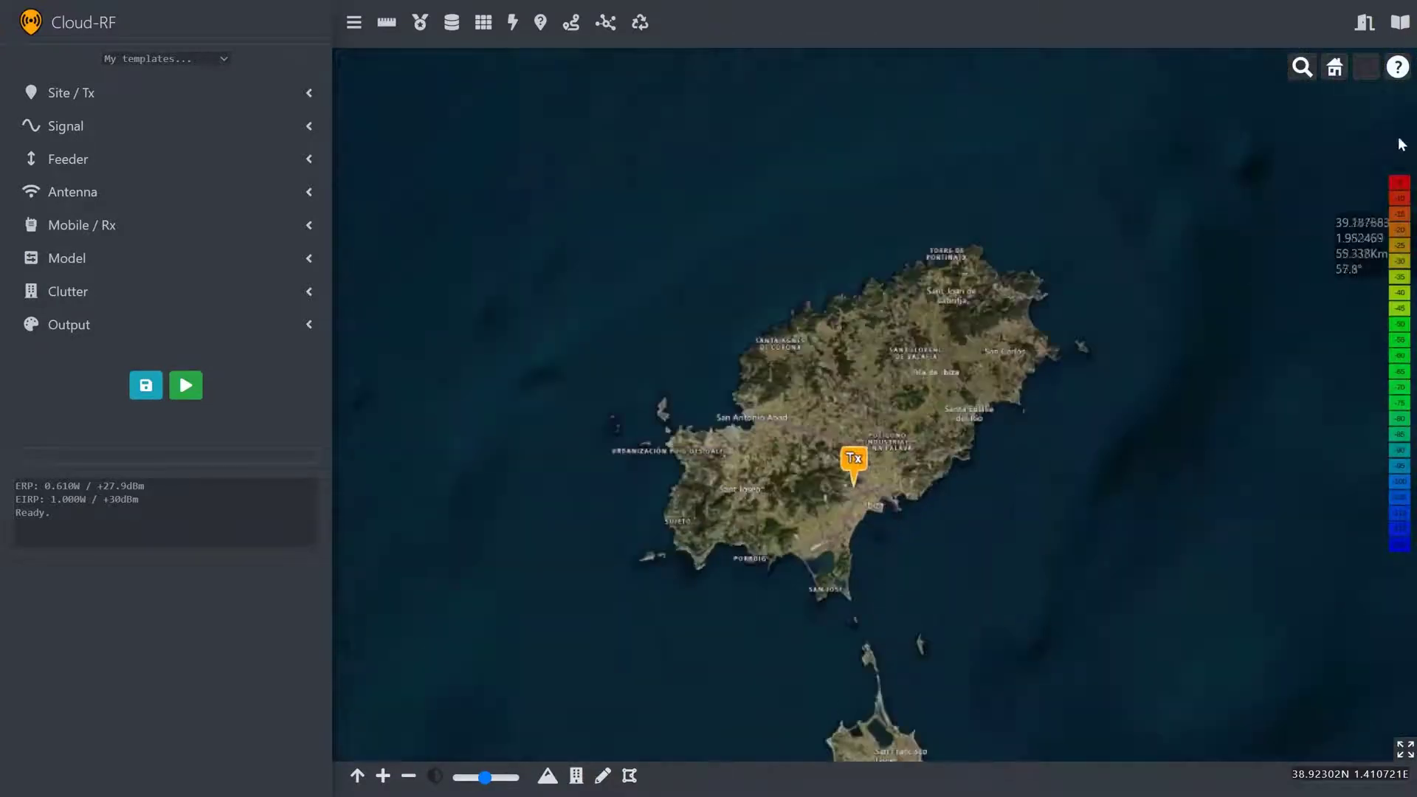
pyautogui.click(1360, 69)
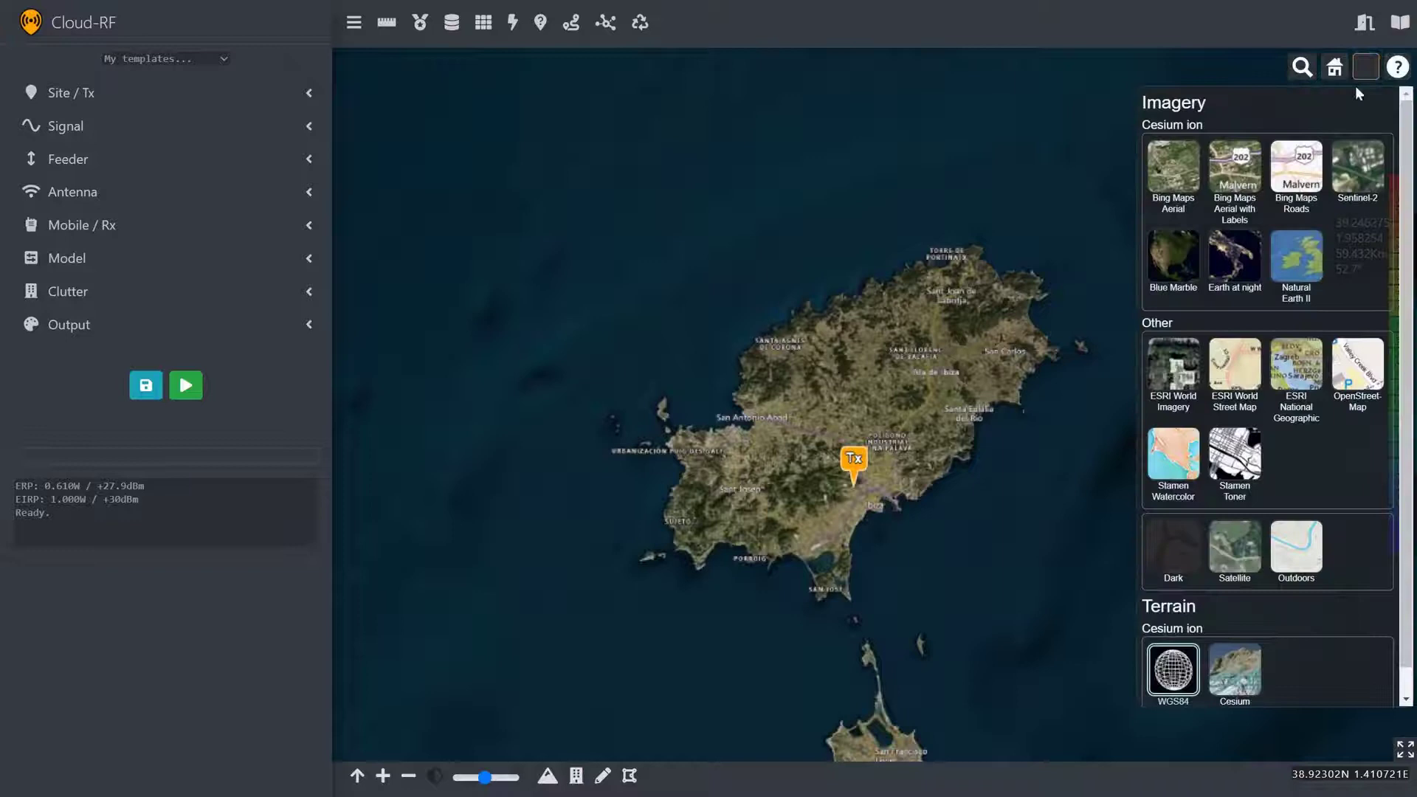
pyautogui.click(1183, 29)
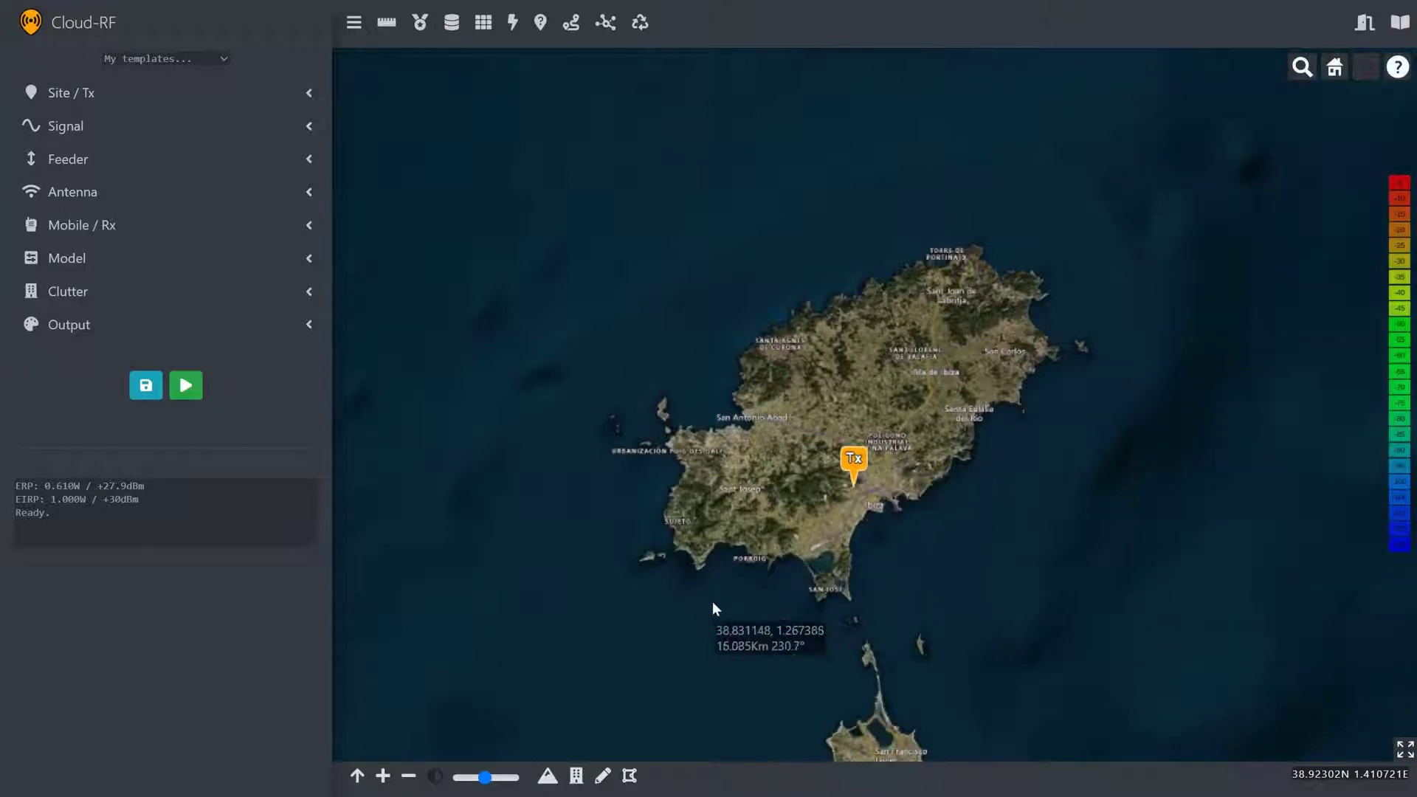
# Step: Show 3D buildings, zoom in on the Tx site and tilt to view its hilly terrain
pyautogui.click(575, 775)
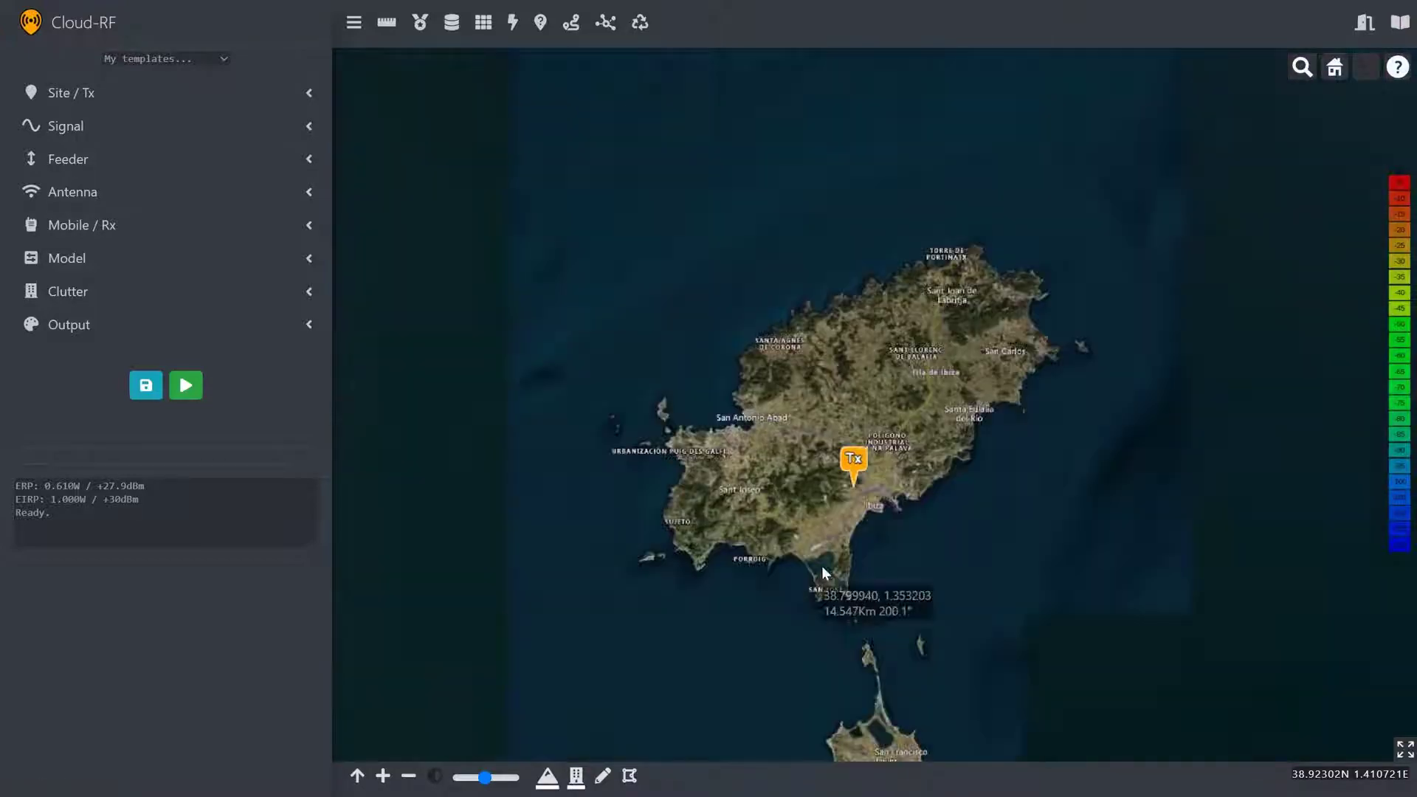
pyautogui.scroll(5, 861, 497)
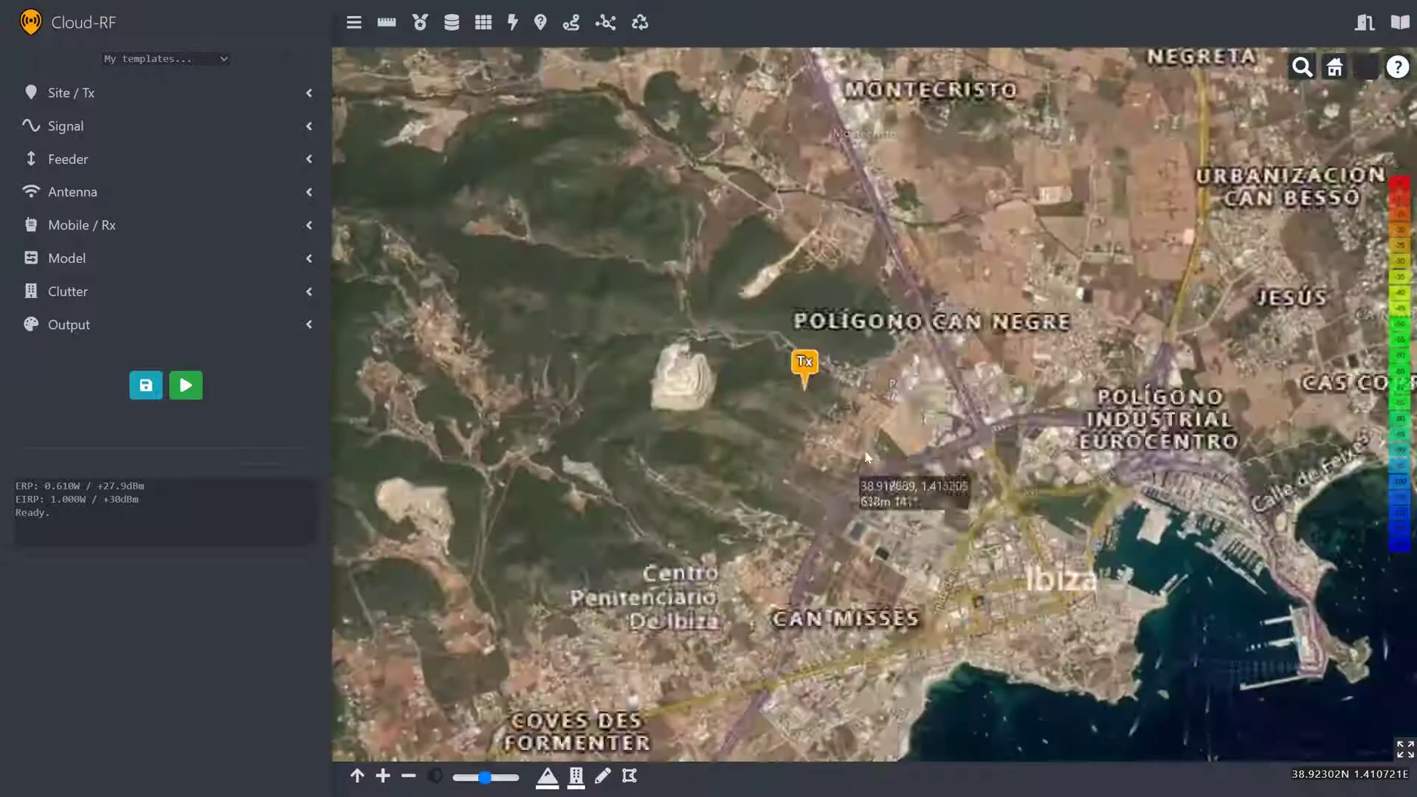
pyautogui.scroll(3, 863, 436)
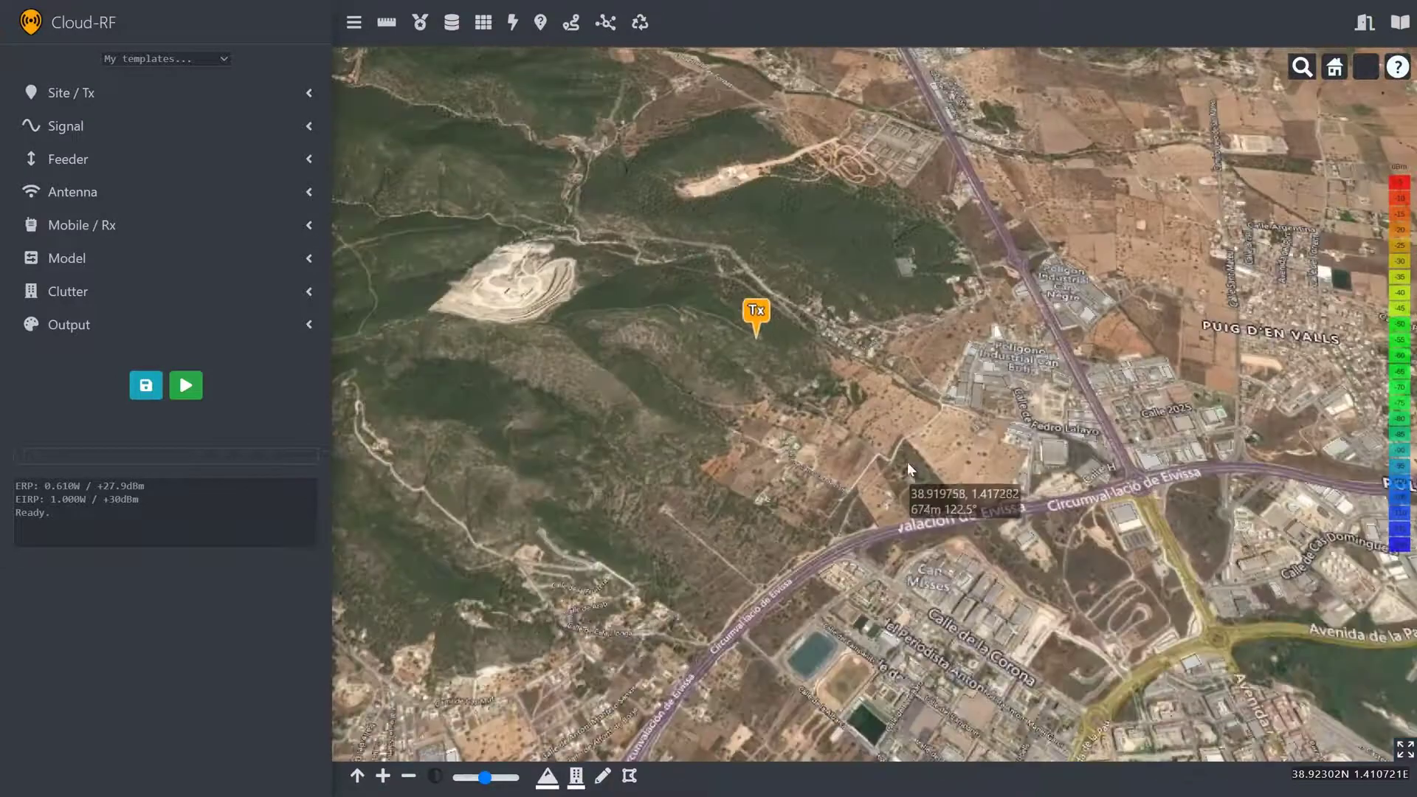
pyautogui.scroll(-3, 874, 429)
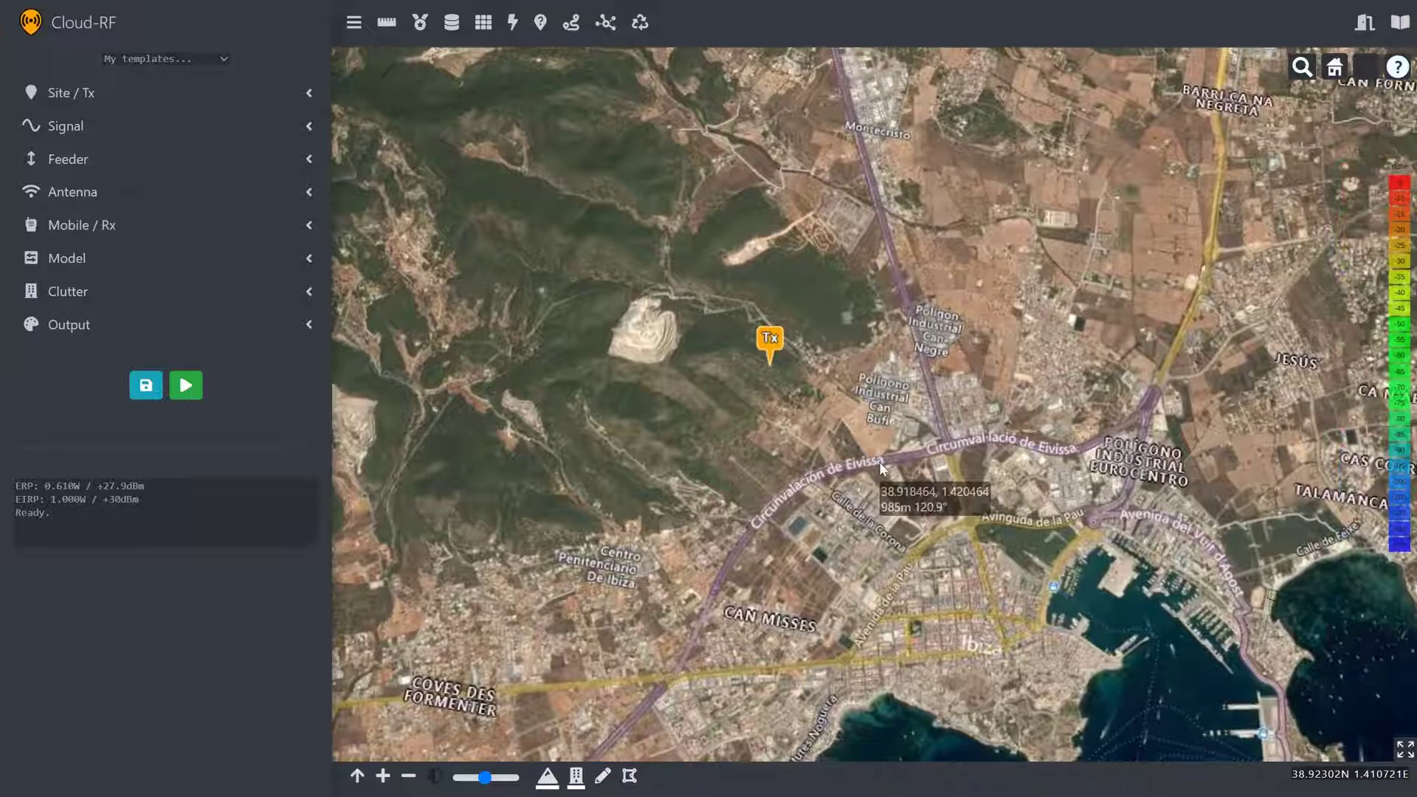
pyautogui.scroll(5, 746, 366)
pyautogui.moveTo(746, 366); pyautogui.dragTo(720, 225, button='middle')
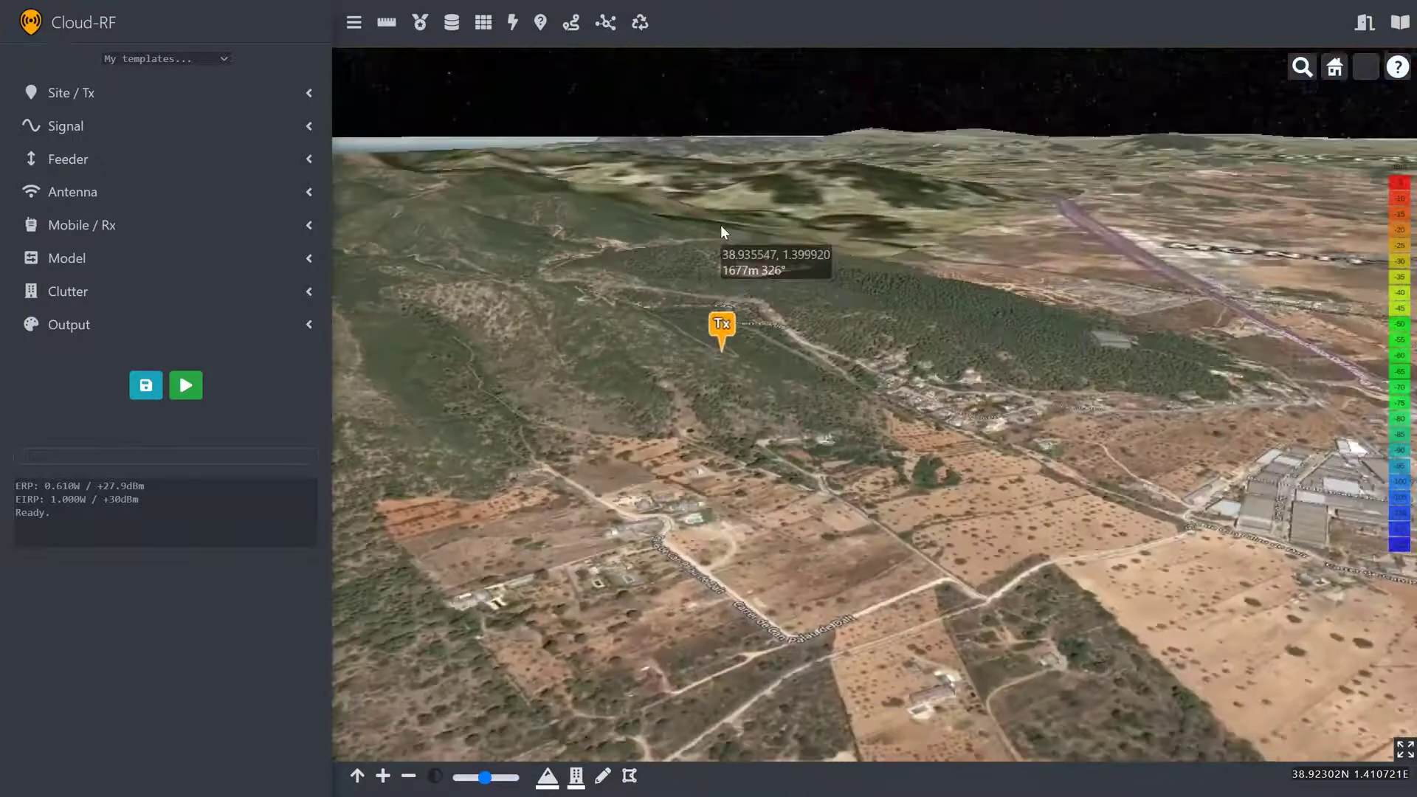
pyautogui.scroll(-6, 759, 379)
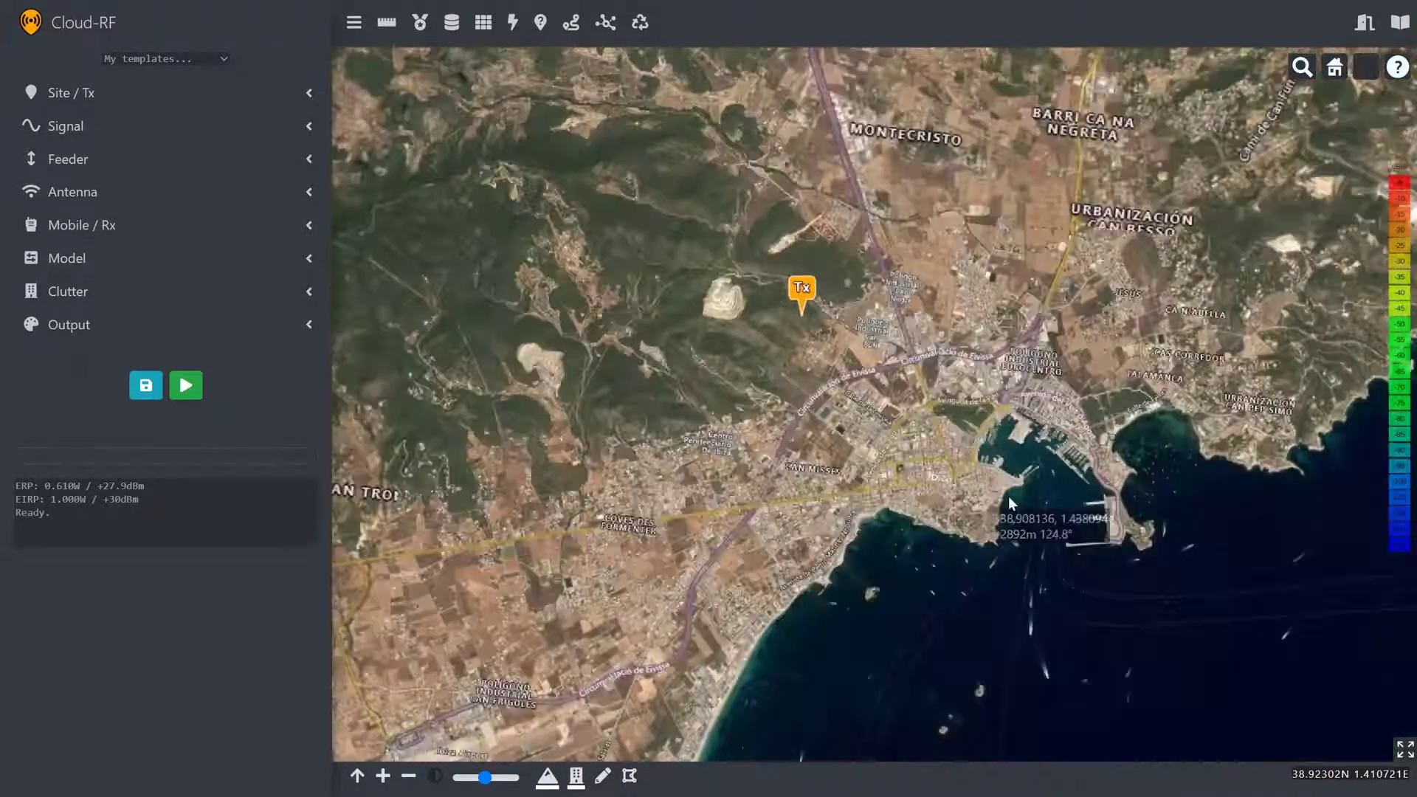
pyautogui.scroll(3, 855, 361)
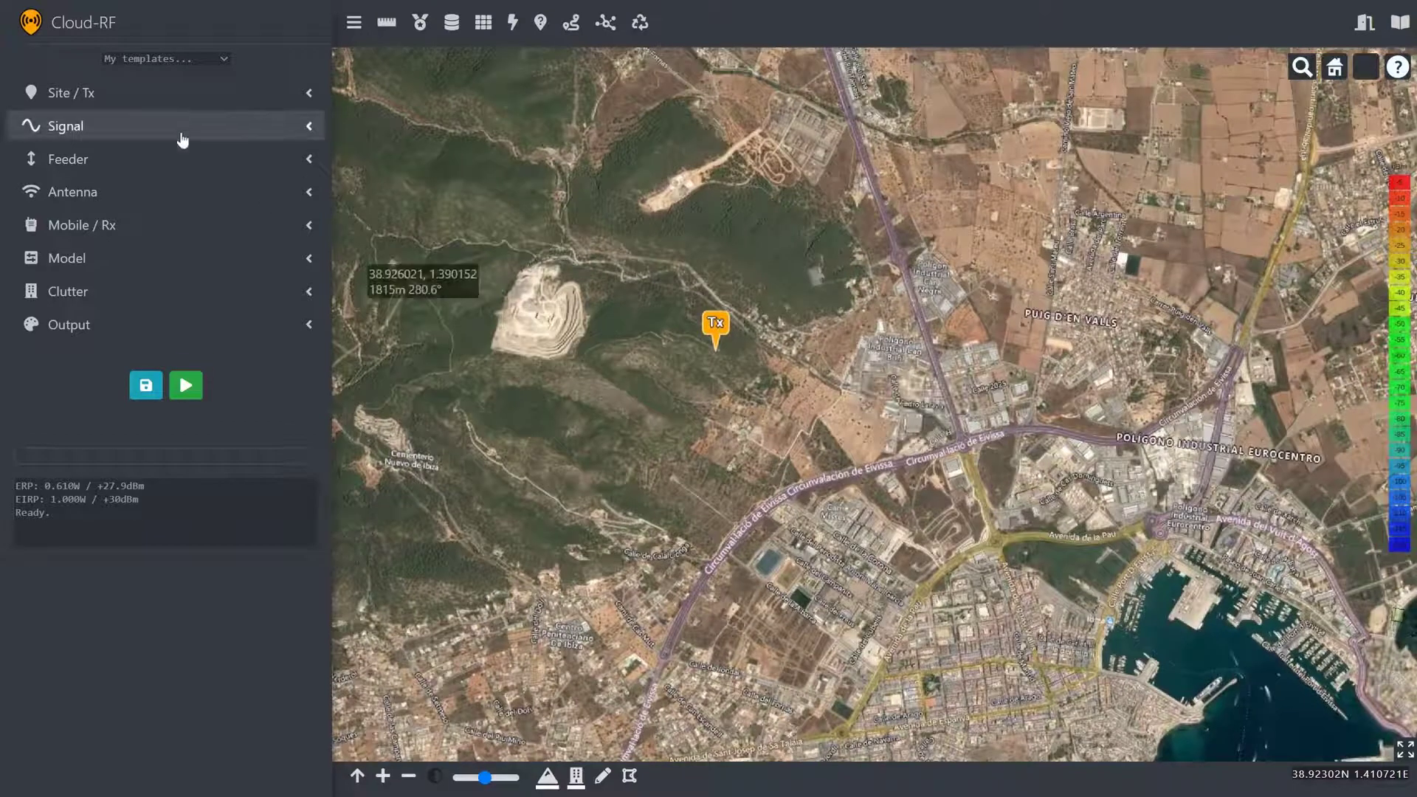
# Step: Set the Site / Tx network to 'test' and the site name to 'a'
pyautogui.click(216, 104)
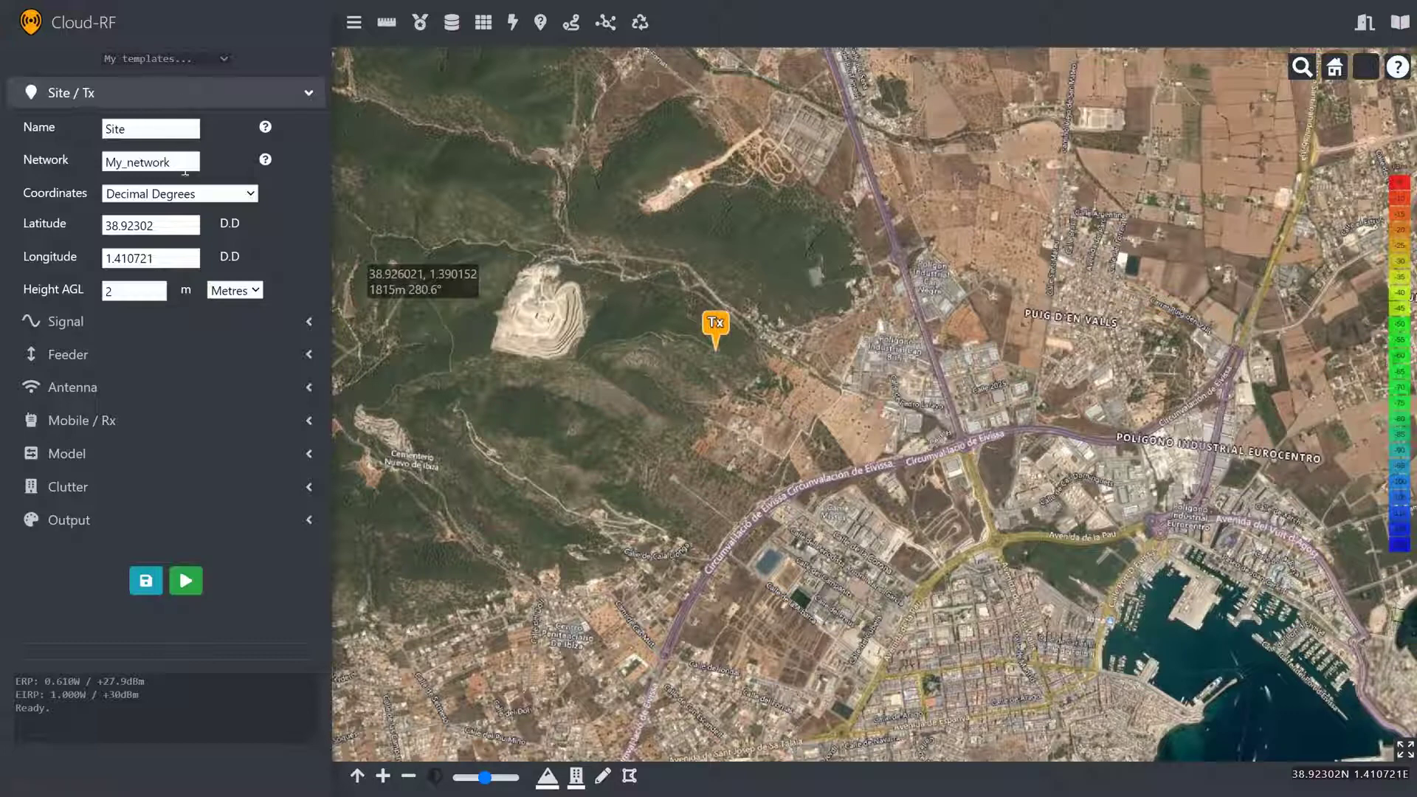
pyautogui.moveTo(185, 170); pyautogui.dragTo(24, 153)
pyautogui.write('test')
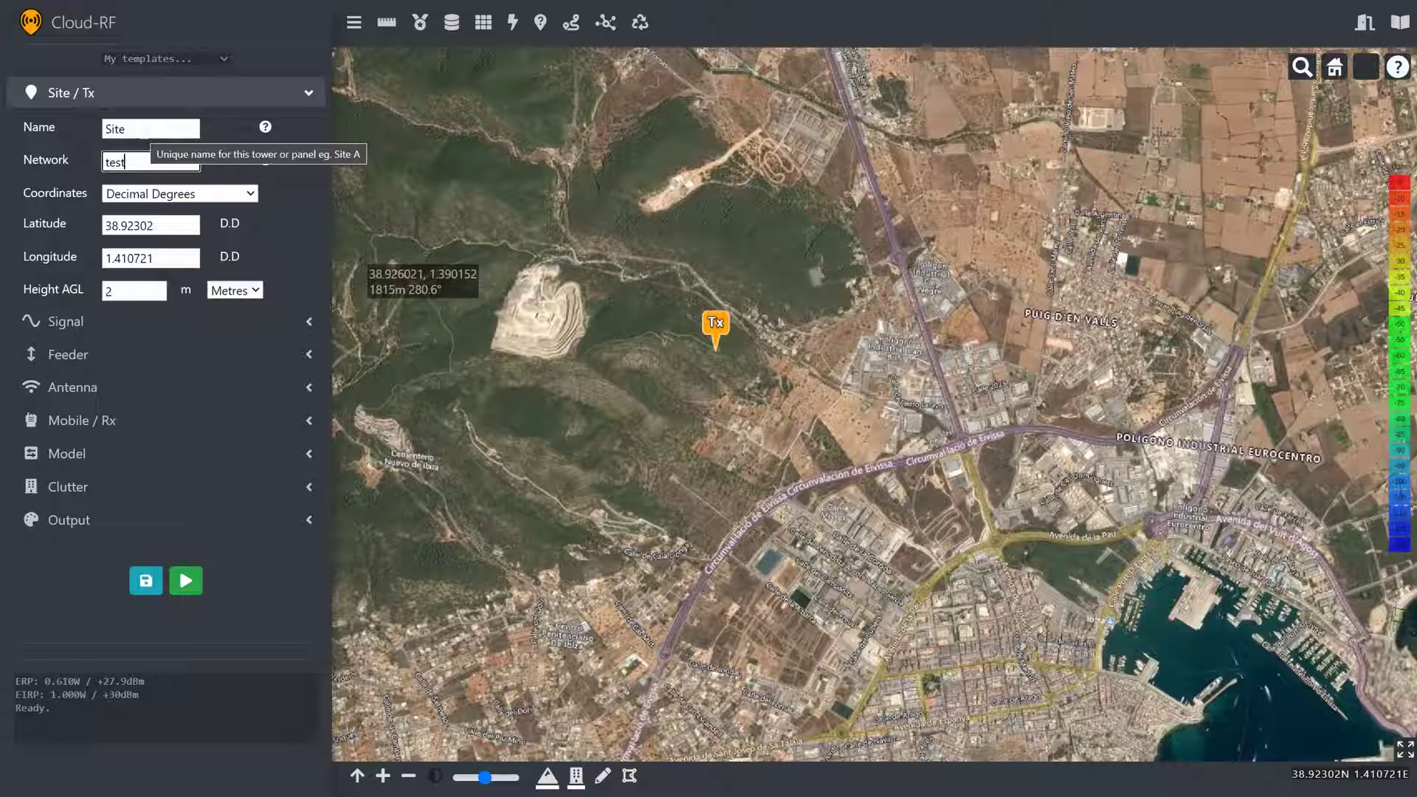
pyautogui.moveTo(195, 129); pyautogui.dragTo(86, 127)
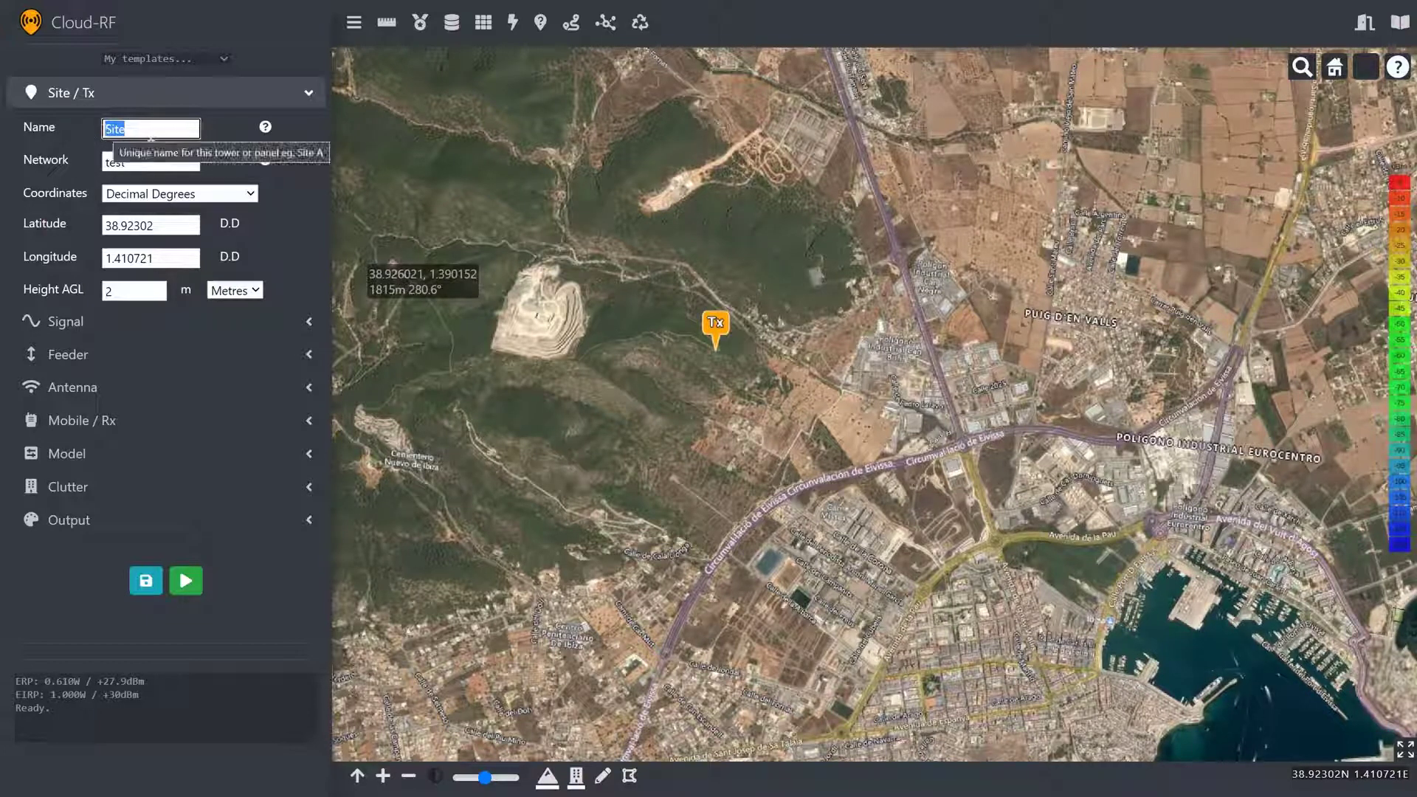
pyautogui.write('a')
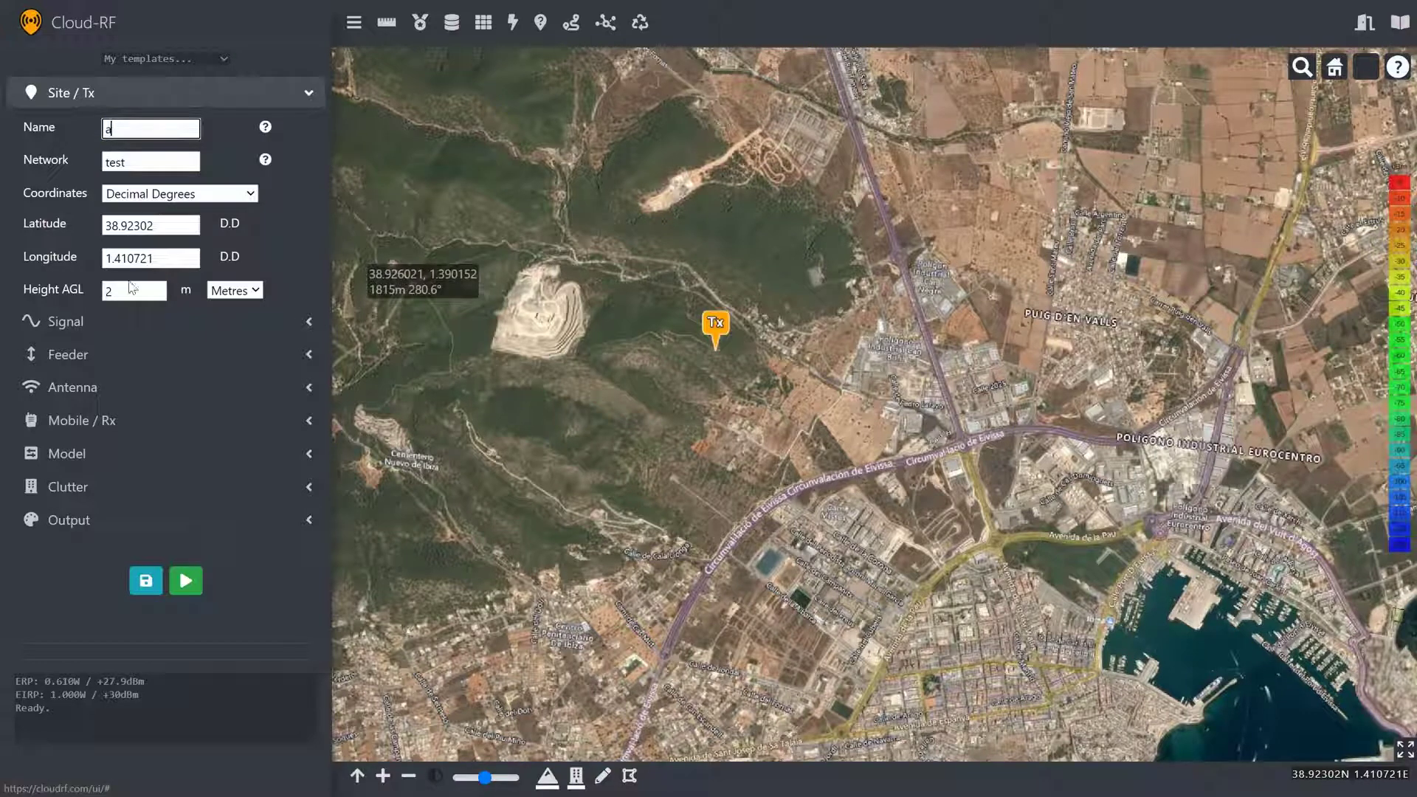
# Step: Set the transmitter frequency to 868 MHz and RF power to 0.1 W
pyautogui.click(236, 92)
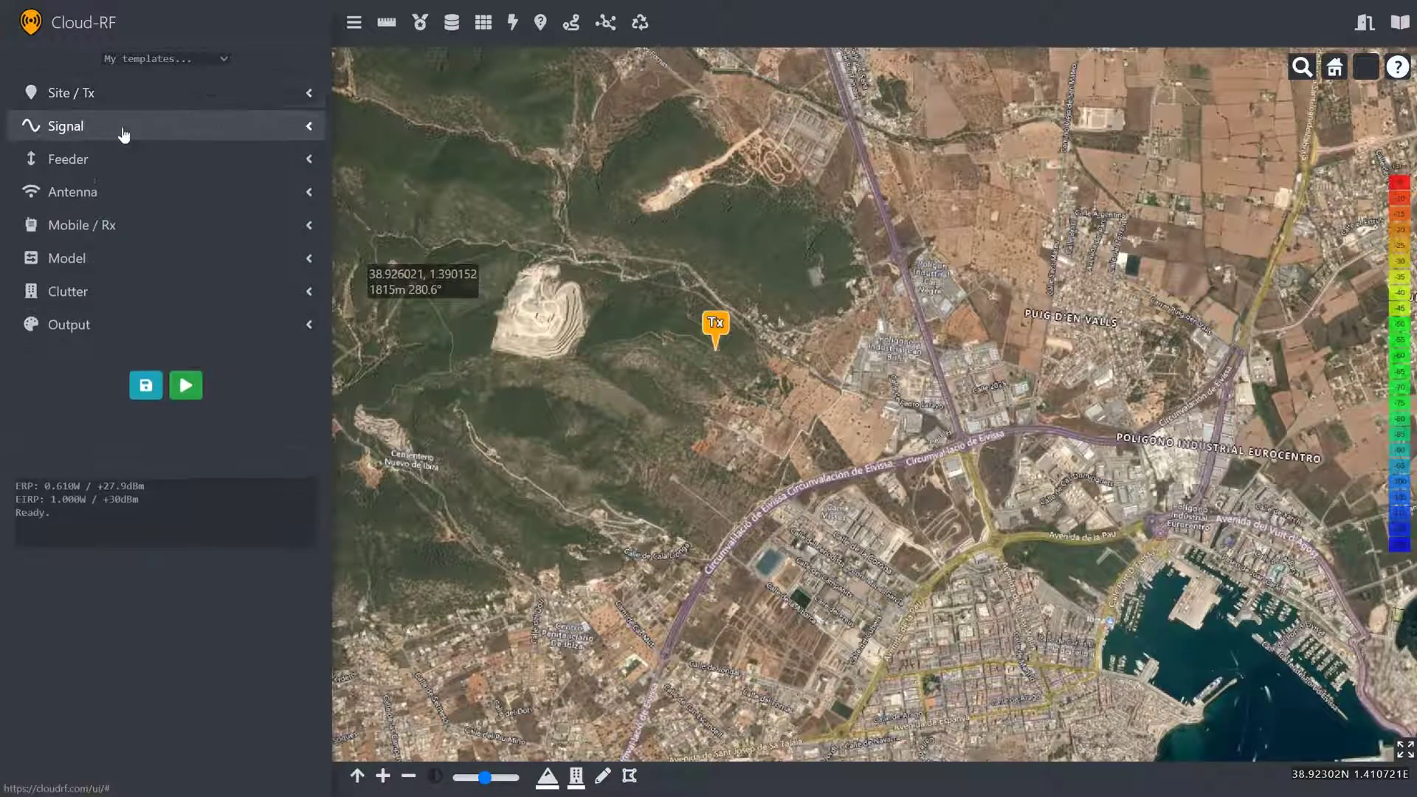
pyautogui.click(121, 128)
pyautogui.write('868')
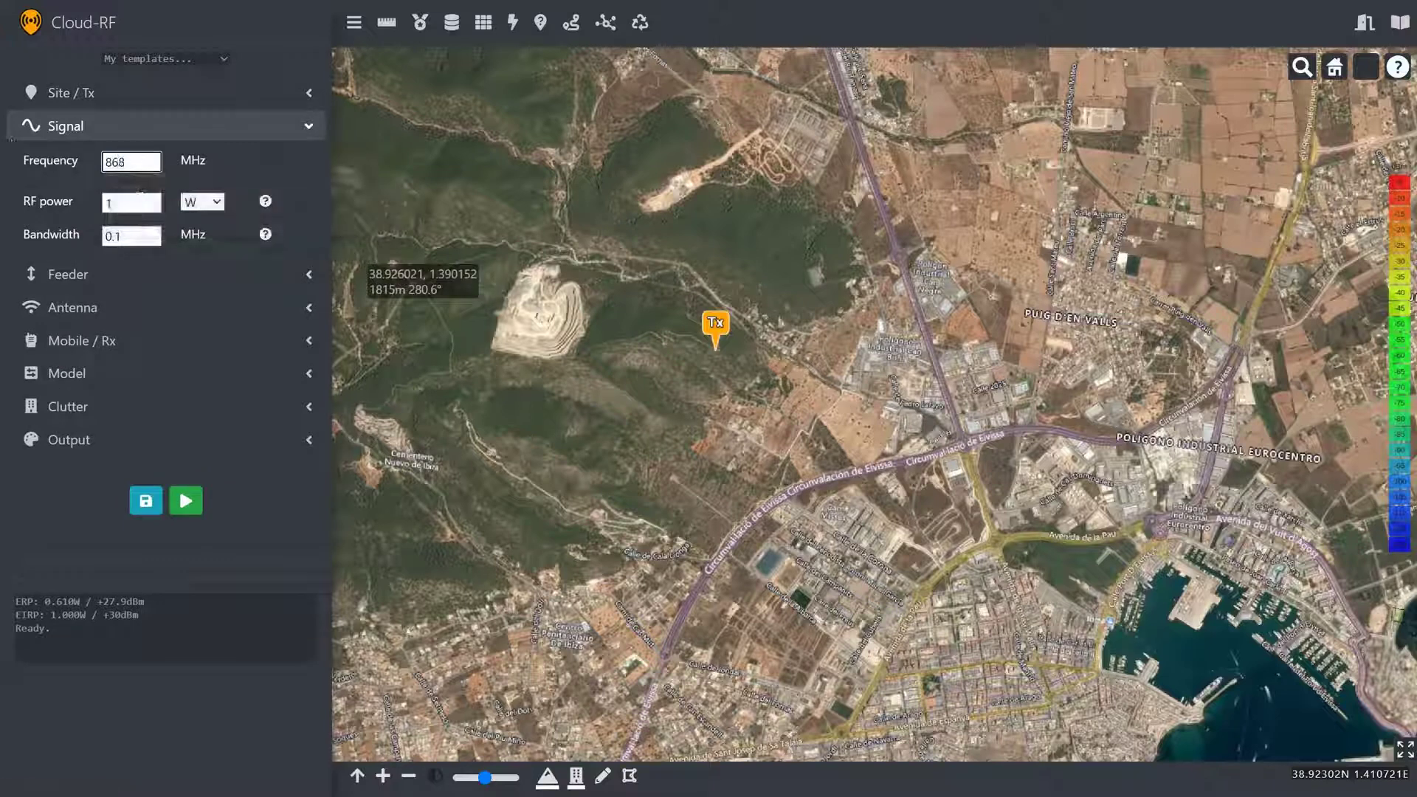
pyautogui.press('Tab')
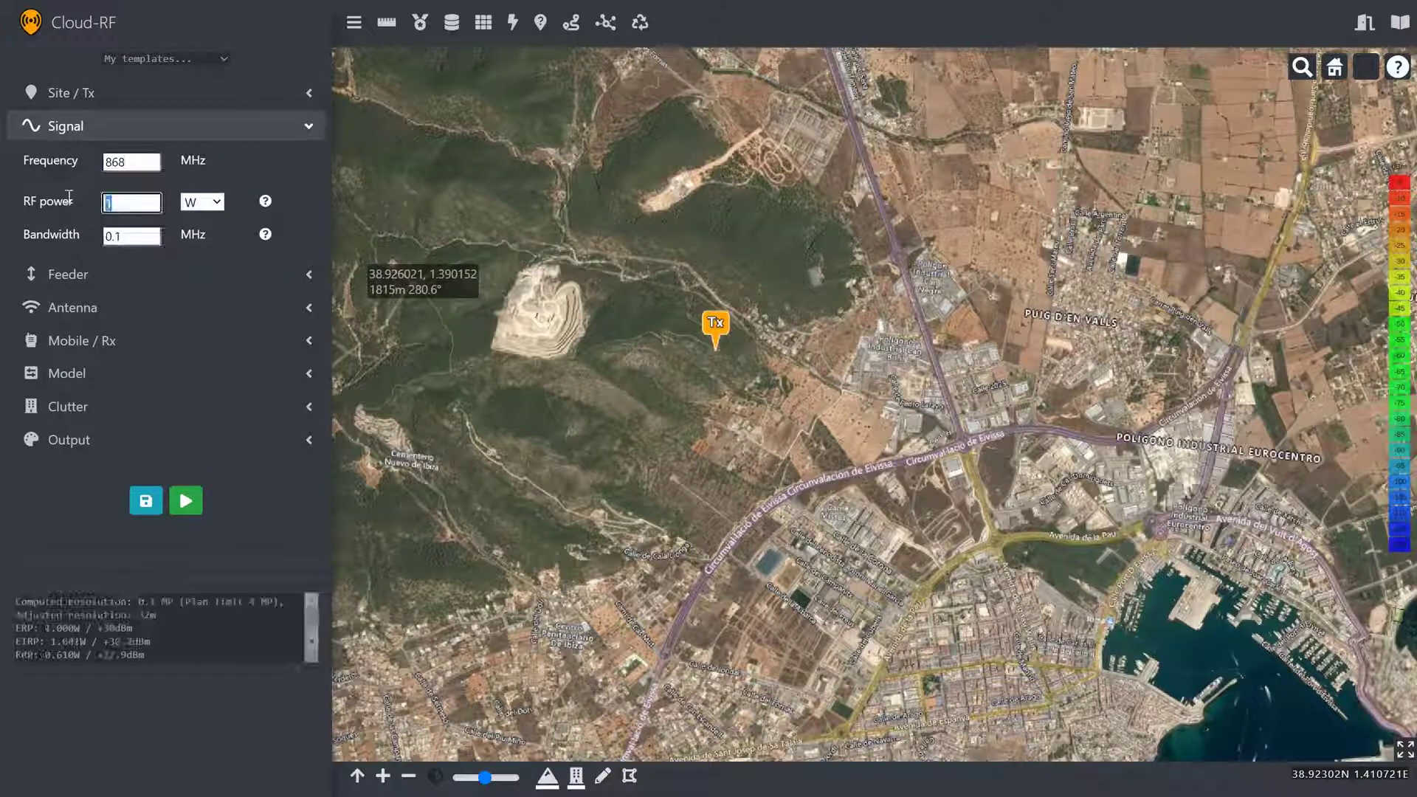
pyautogui.write('0.1')
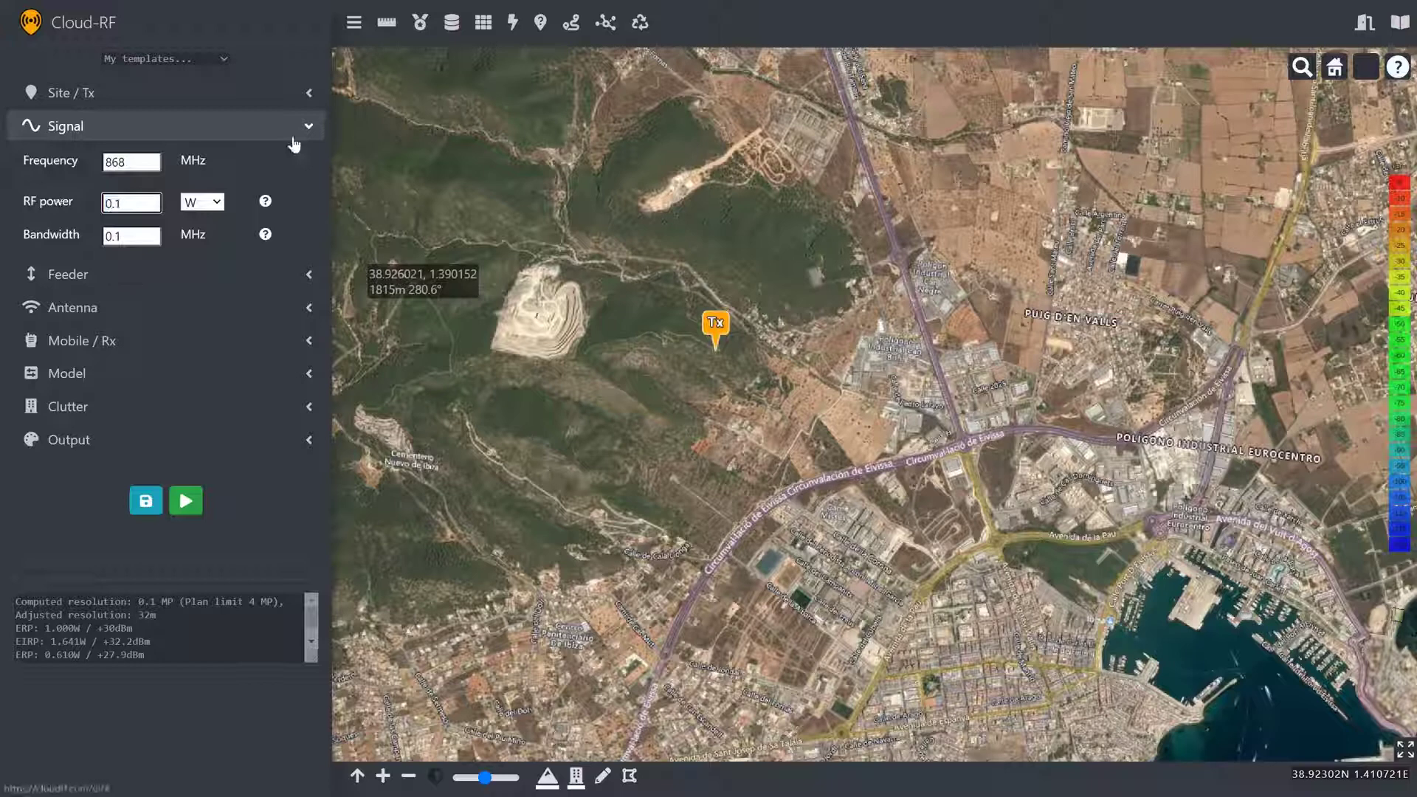
pyautogui.click(282, 131)
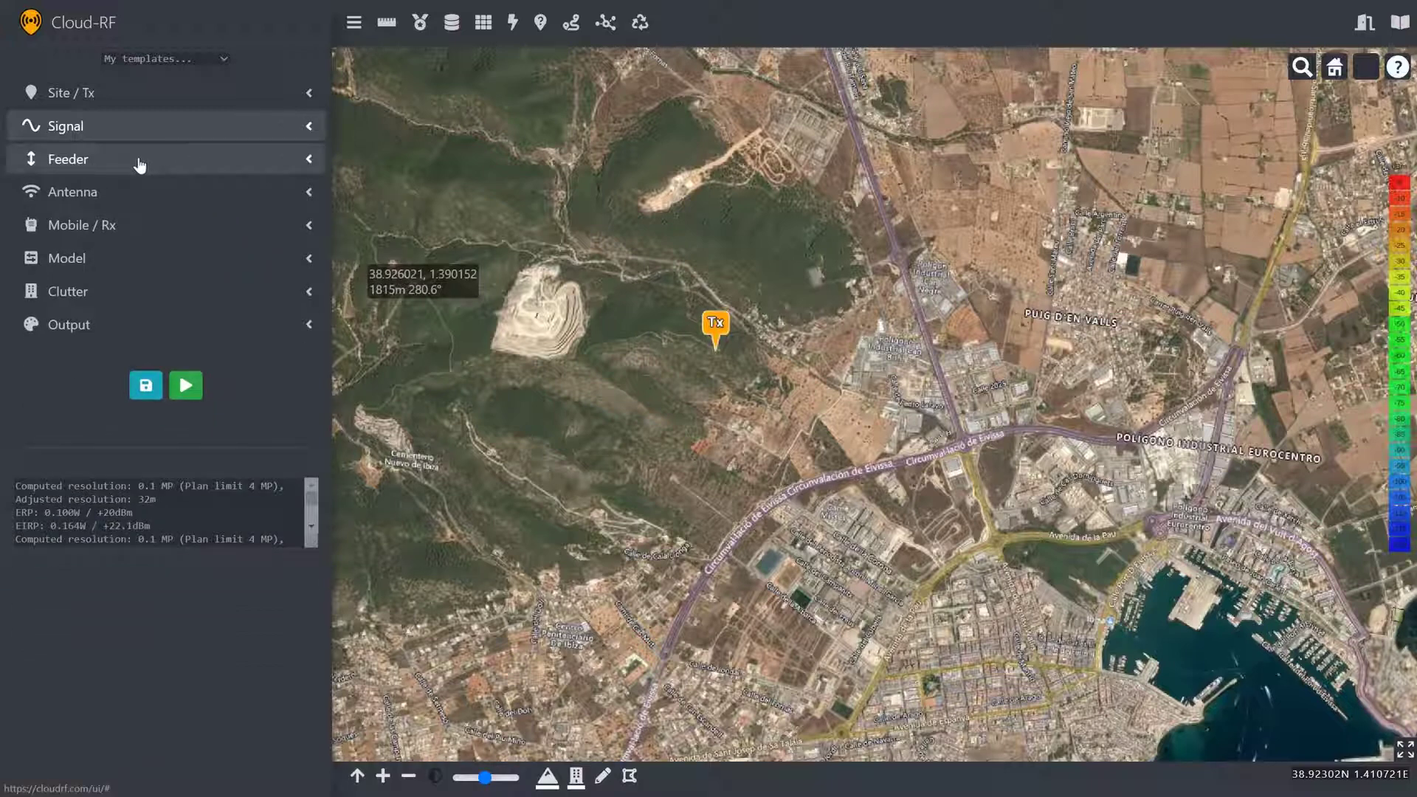
# Step: Review the half-wave dipole antenna gain setting
pyautogui.click(136, 189)
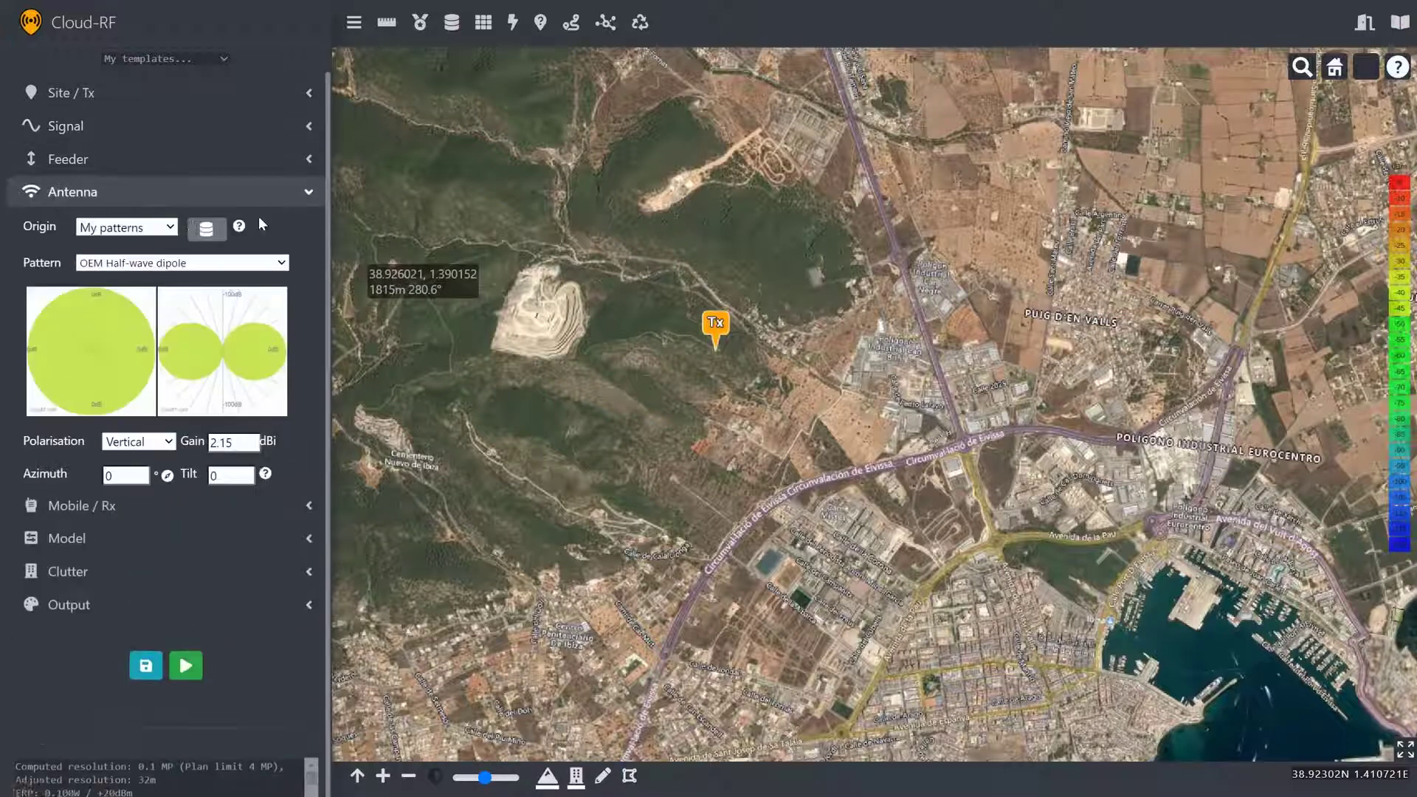
pyautogui.click(234, 442)
pyautogui.click(276, 191)
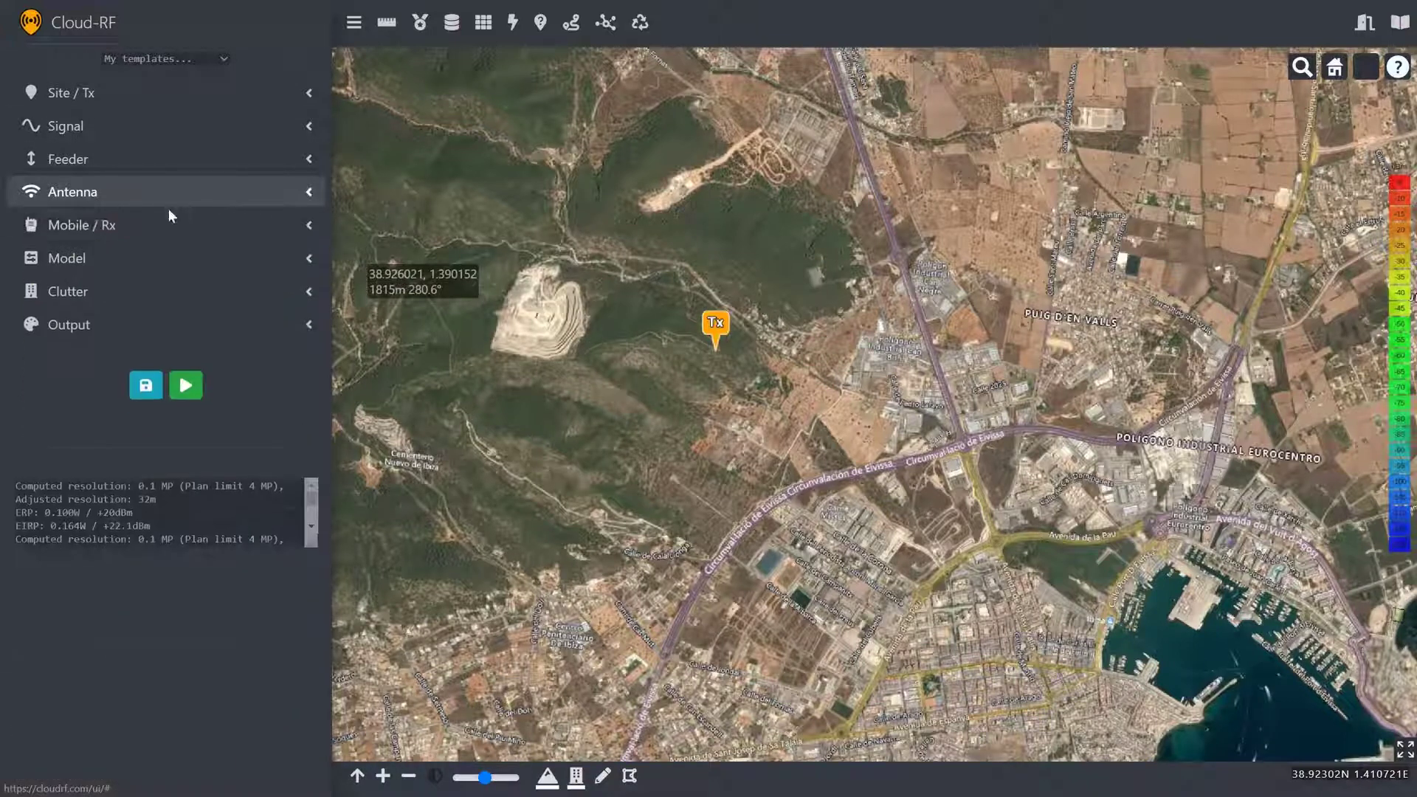
# Step: Give the receiver -140 dBm sensitivity, dismissing the low-SNR warning, 2 dBi gain and 2 m height
pyautogui.click(177, 228)
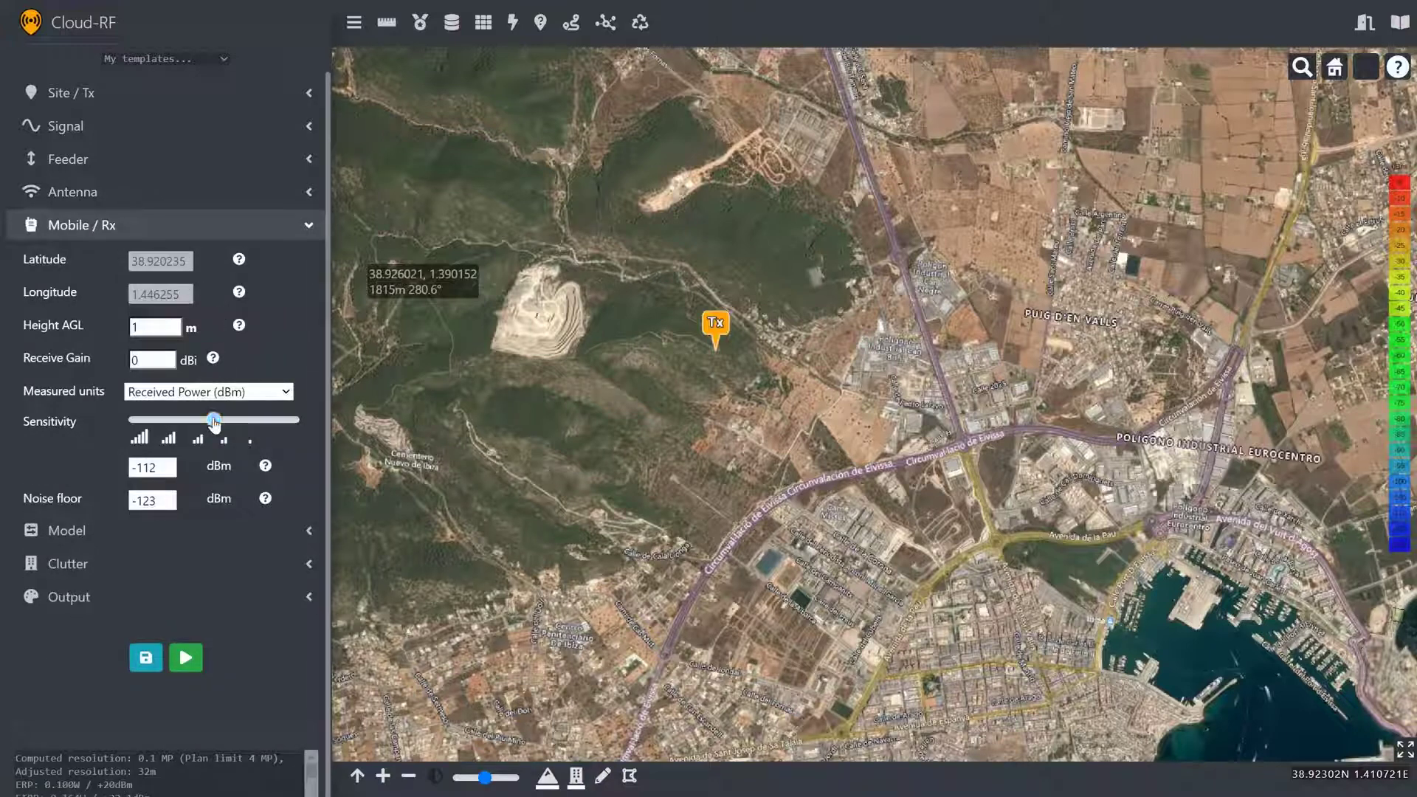
pyautogui.click(298, 425)
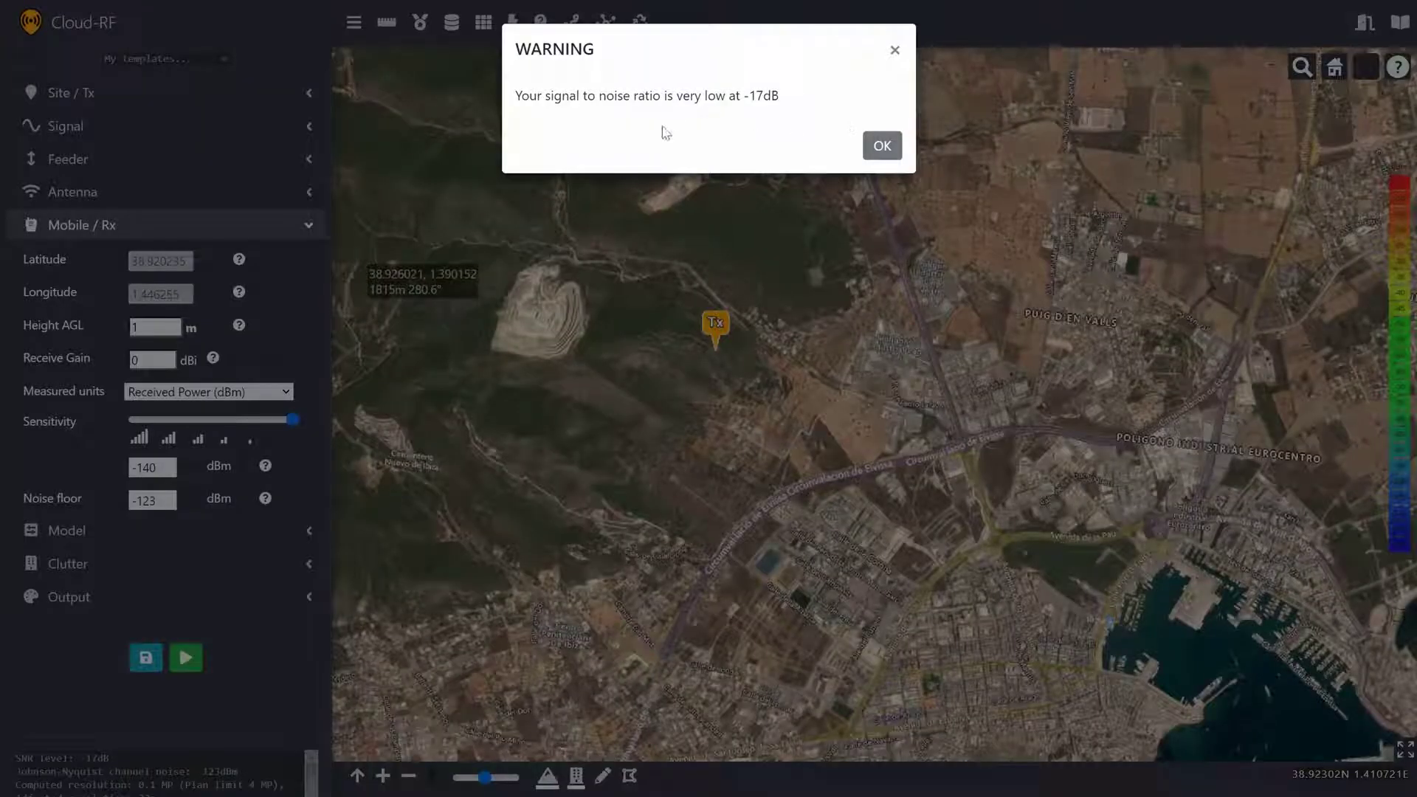
pyautogui.click(885, 152)
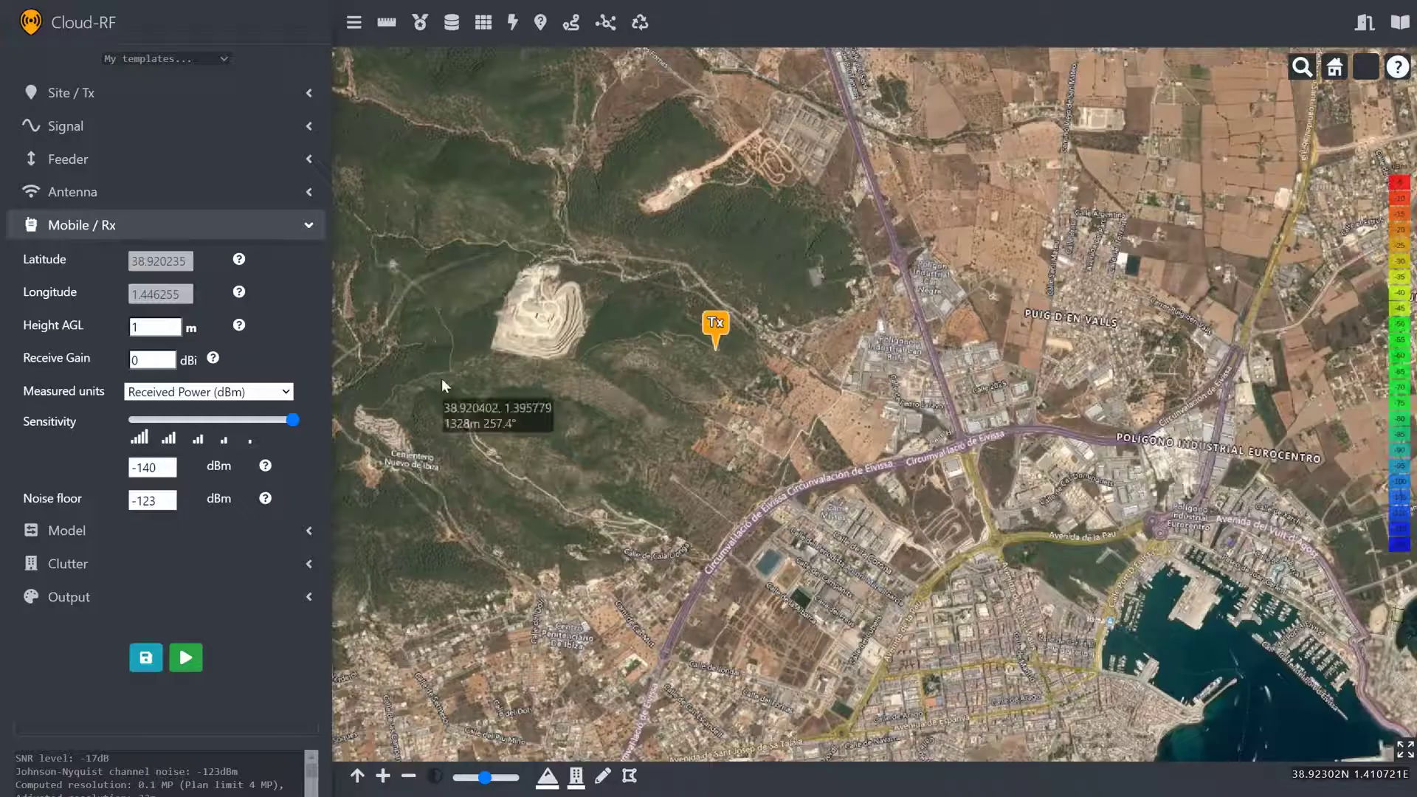
pyautogui.doubleClick(148, 334)
pyautogui.write('2')
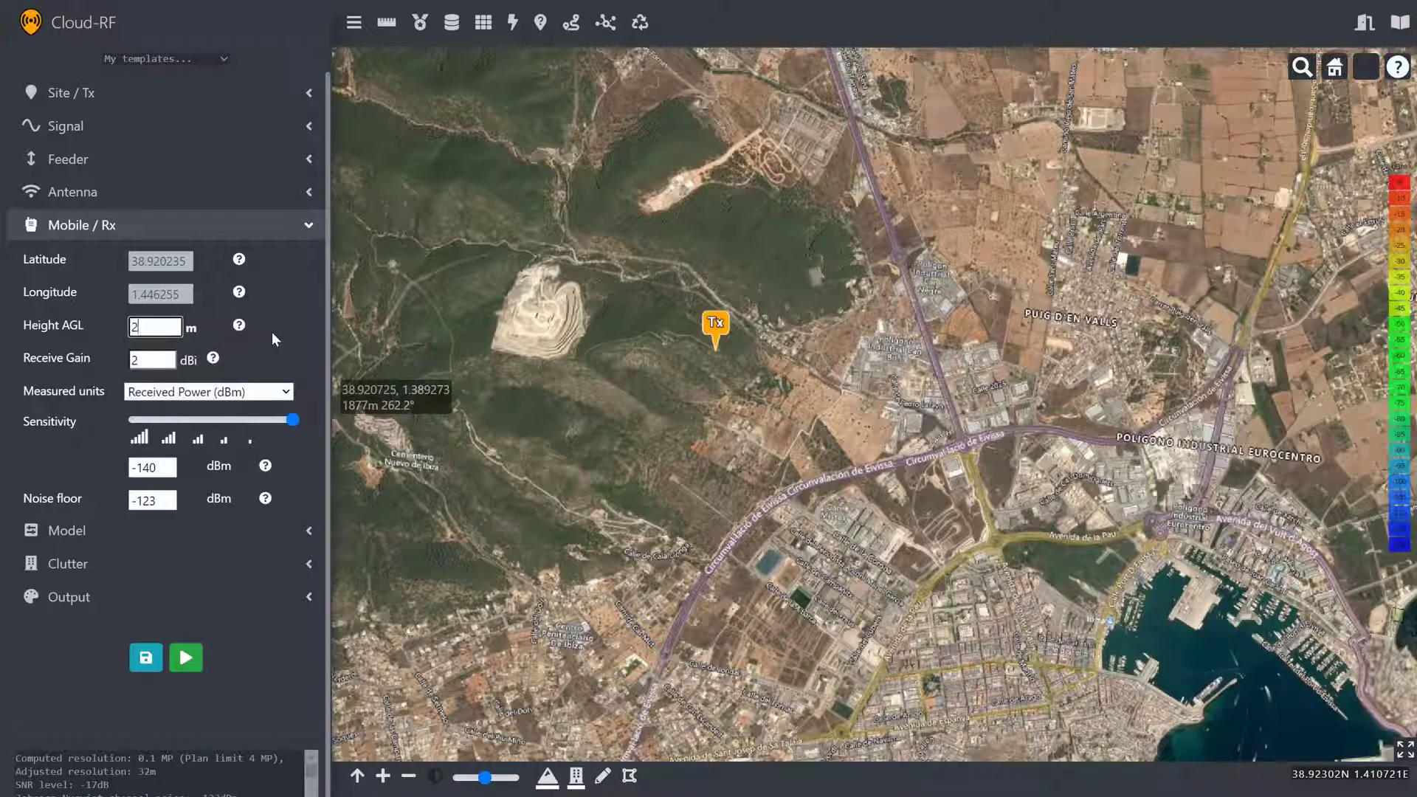
pyautogui.click(301, 231)
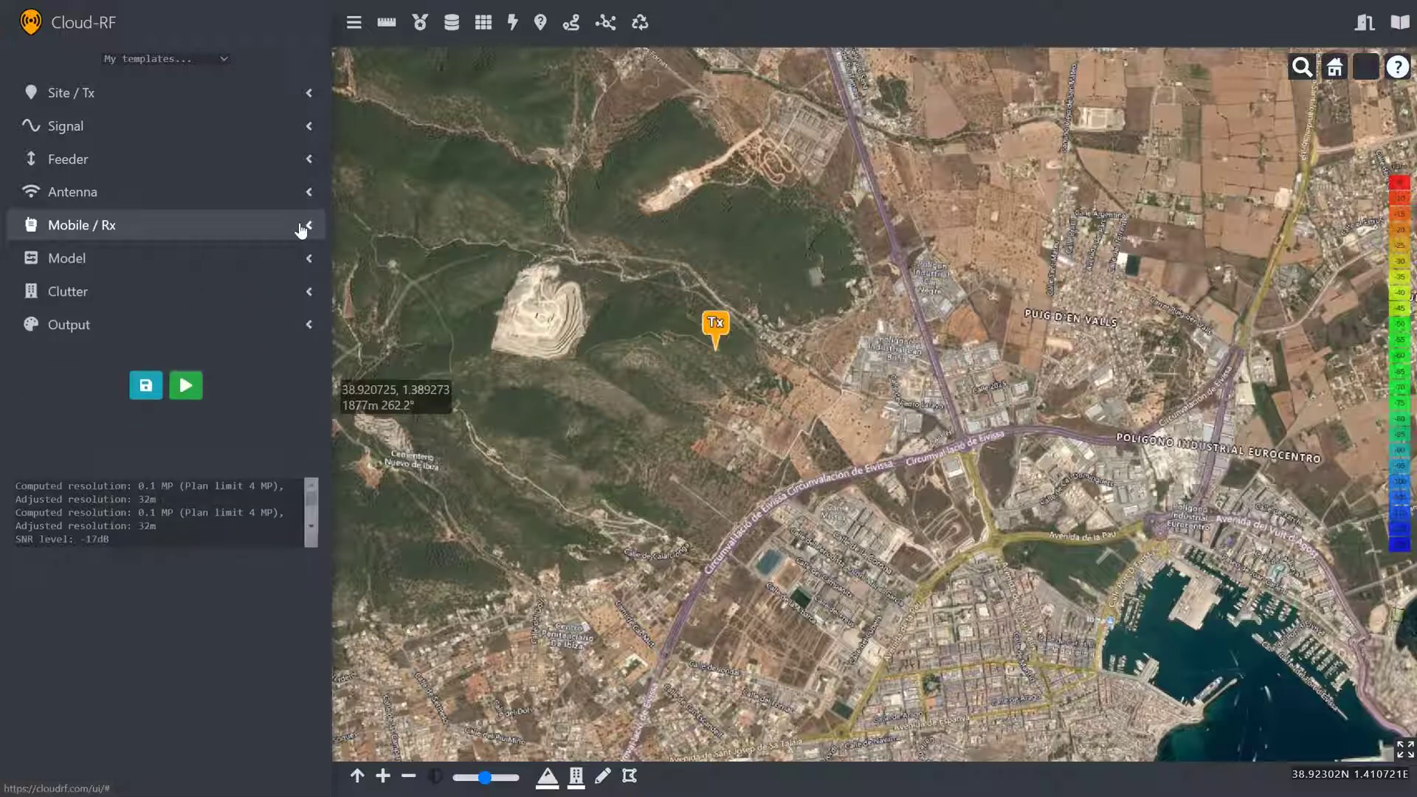
# Step: Keep diffraction Off (LOS) in the ITM / Longley-Rice model at 95% reliability
pyautogui.click(286, 262)
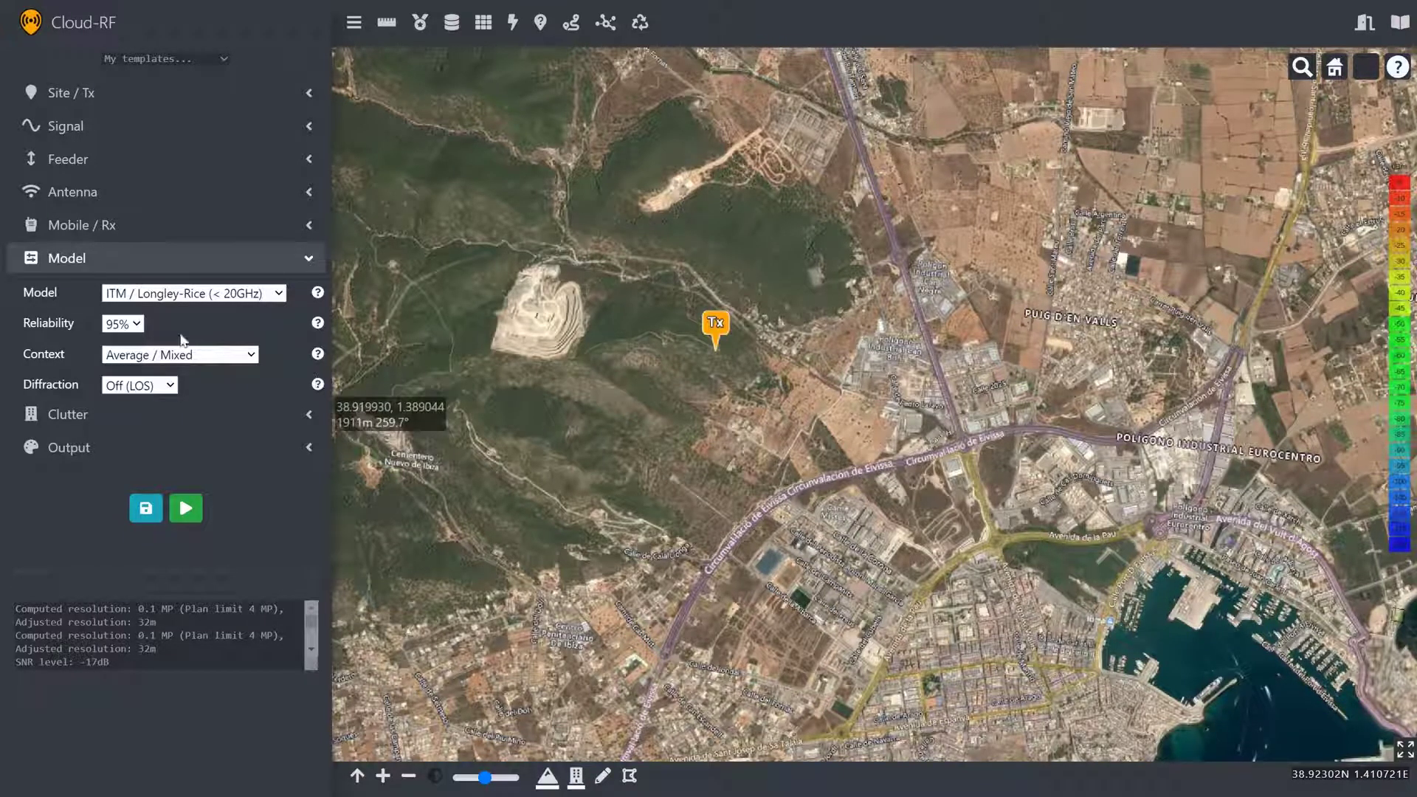
pyautogui.click(163, 385)
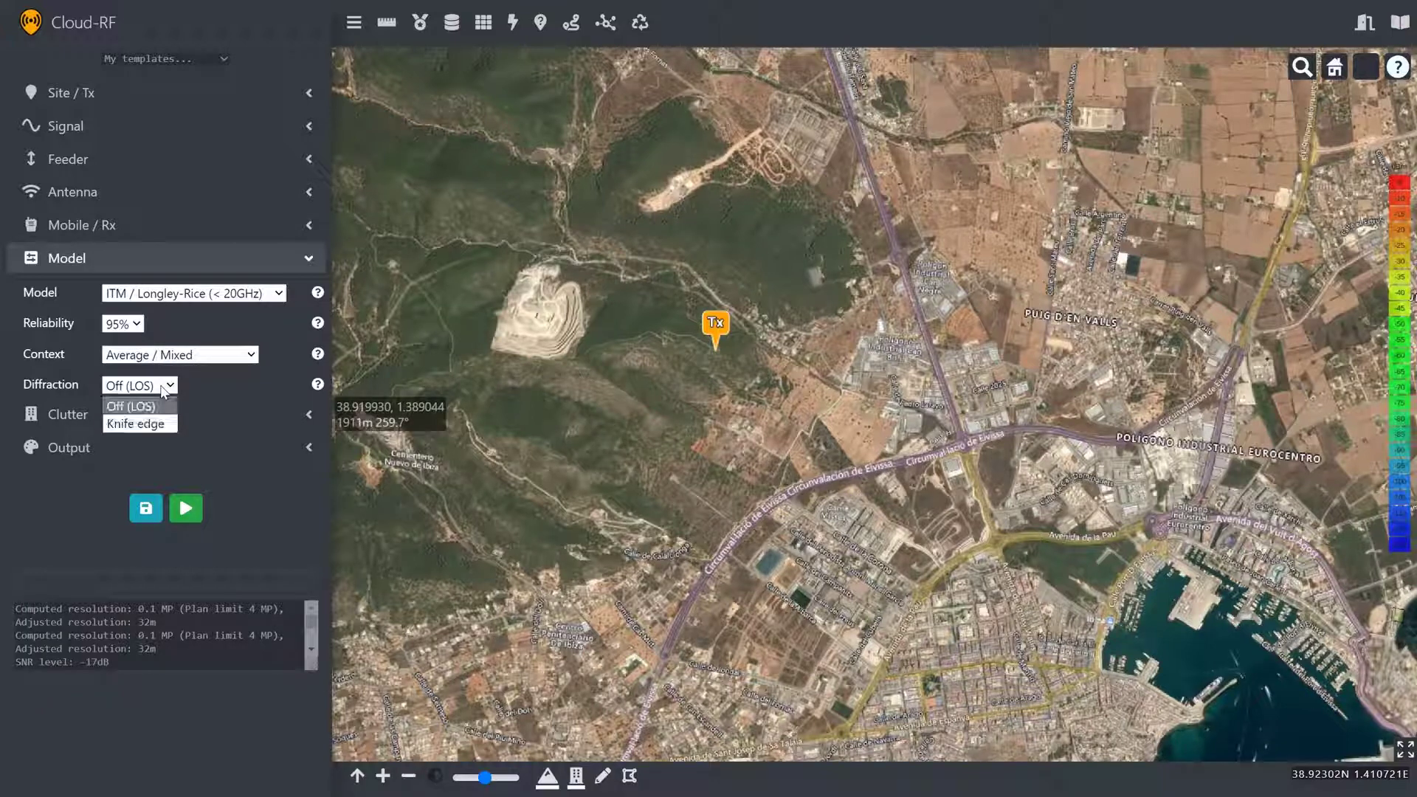
pyautogui.click(129, 402)
# Step: Set clutter minimum attenuation to 0.5 Tree+ with Ibiza town brought into view
pyautogui.click(246, 259)
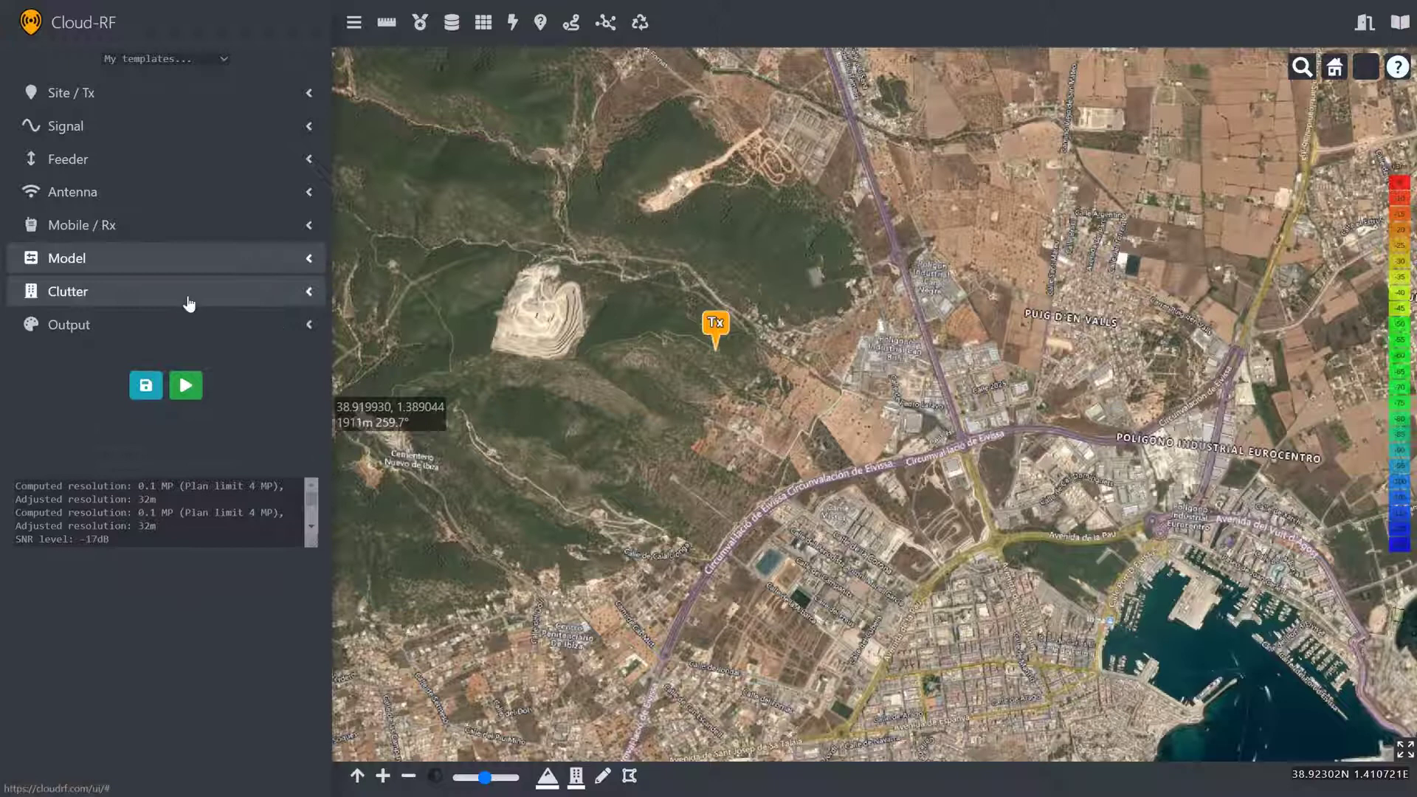
pyautogui.click(189, 295)
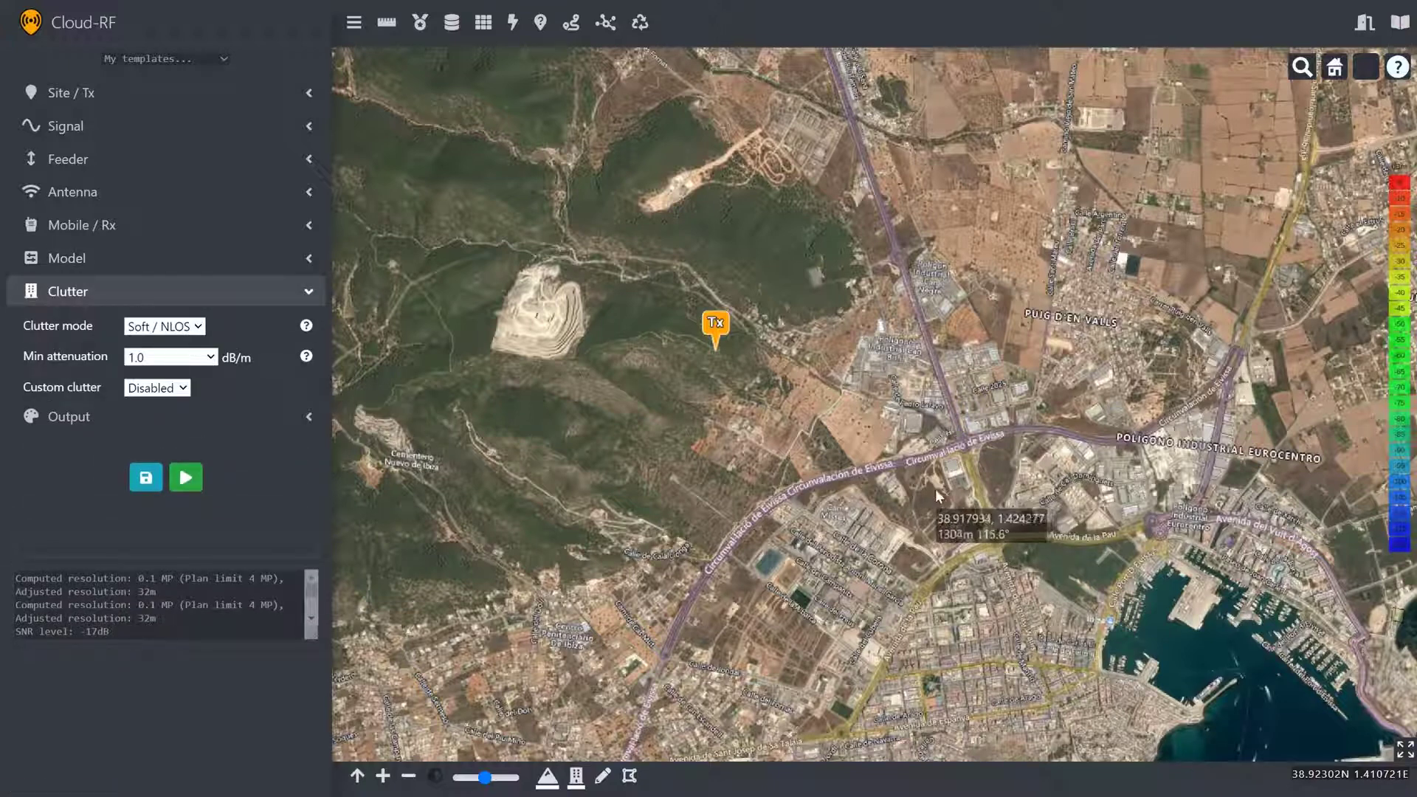
pyautogui.moveTo(935, 488)
pyautogui.mouseDown()
pyautogui.moveTo(835, 378)
pyautogui.moveTo(794, 394)
pyautogui.mouseUp()
pyautogui.moveTo(768, 463); pyautogui.dragTo(733, 476)
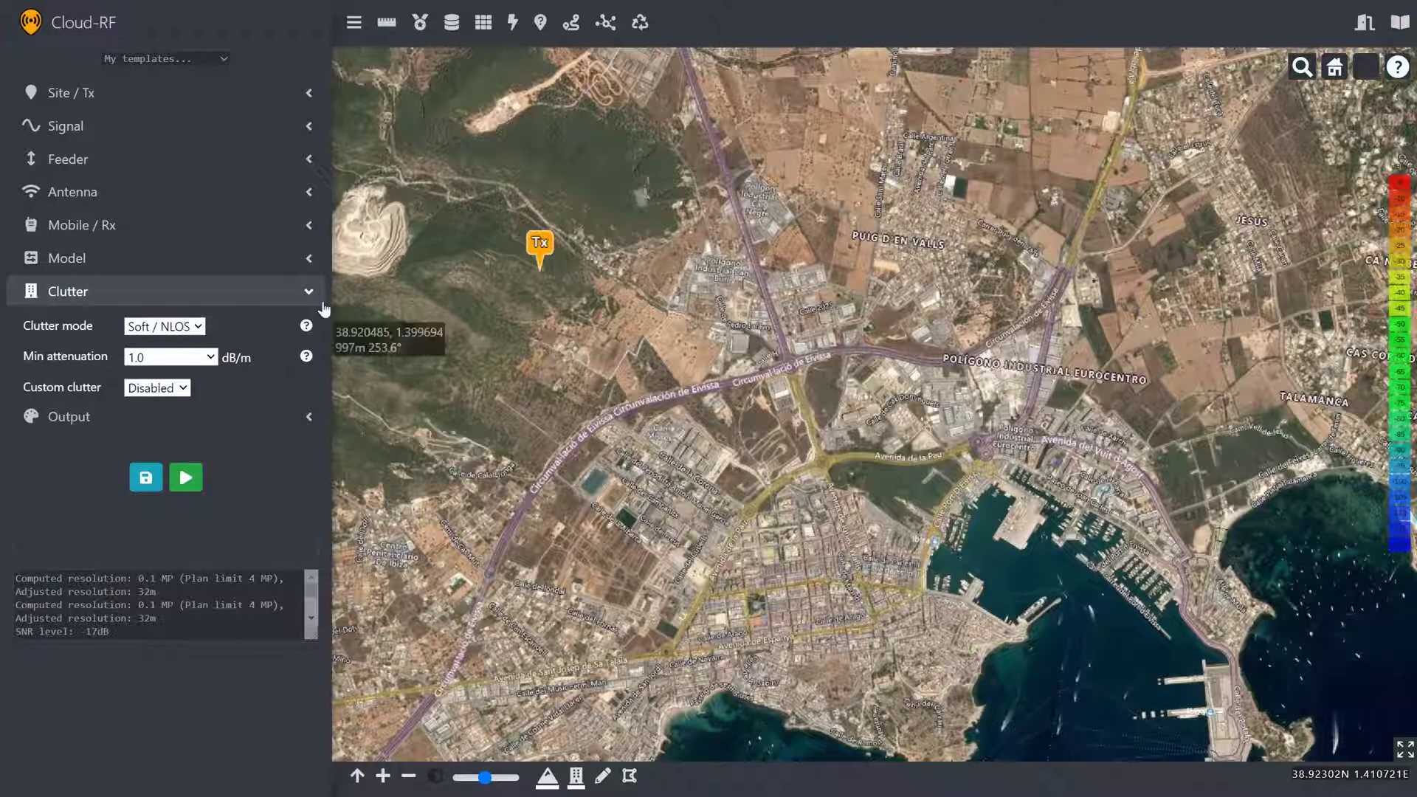
pyautogui.click(211, 359)
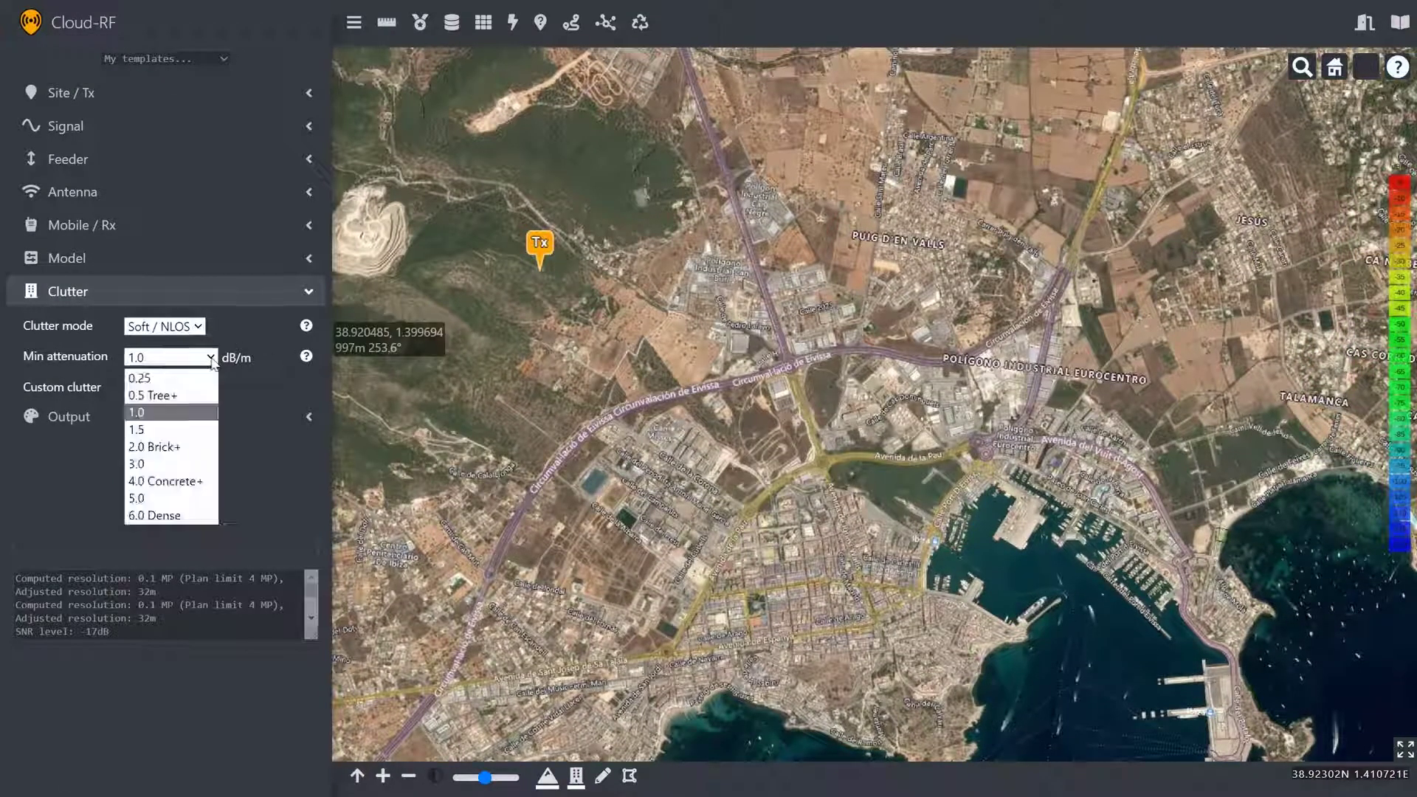
pyautogui.click(170, 399)
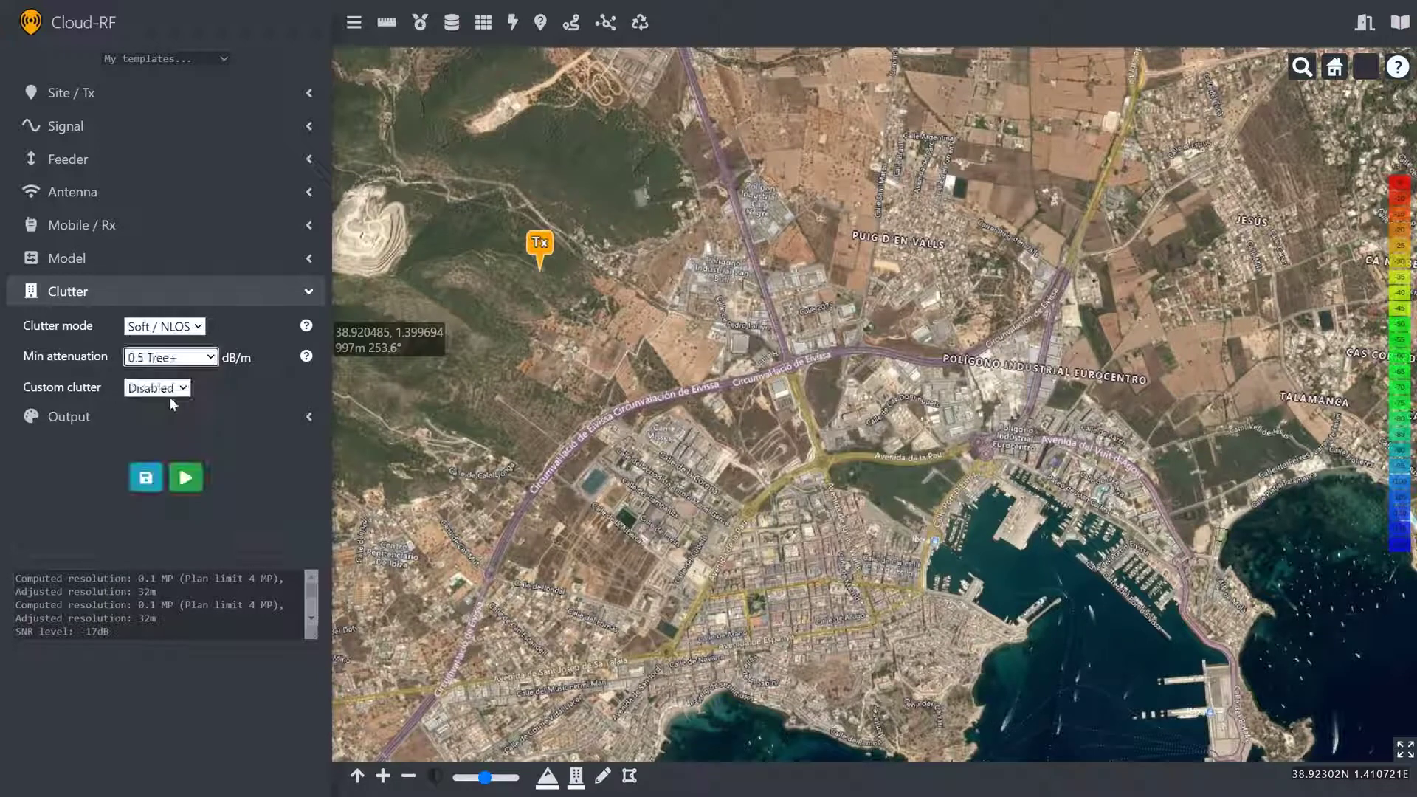
pyautogui.click(270, 295)
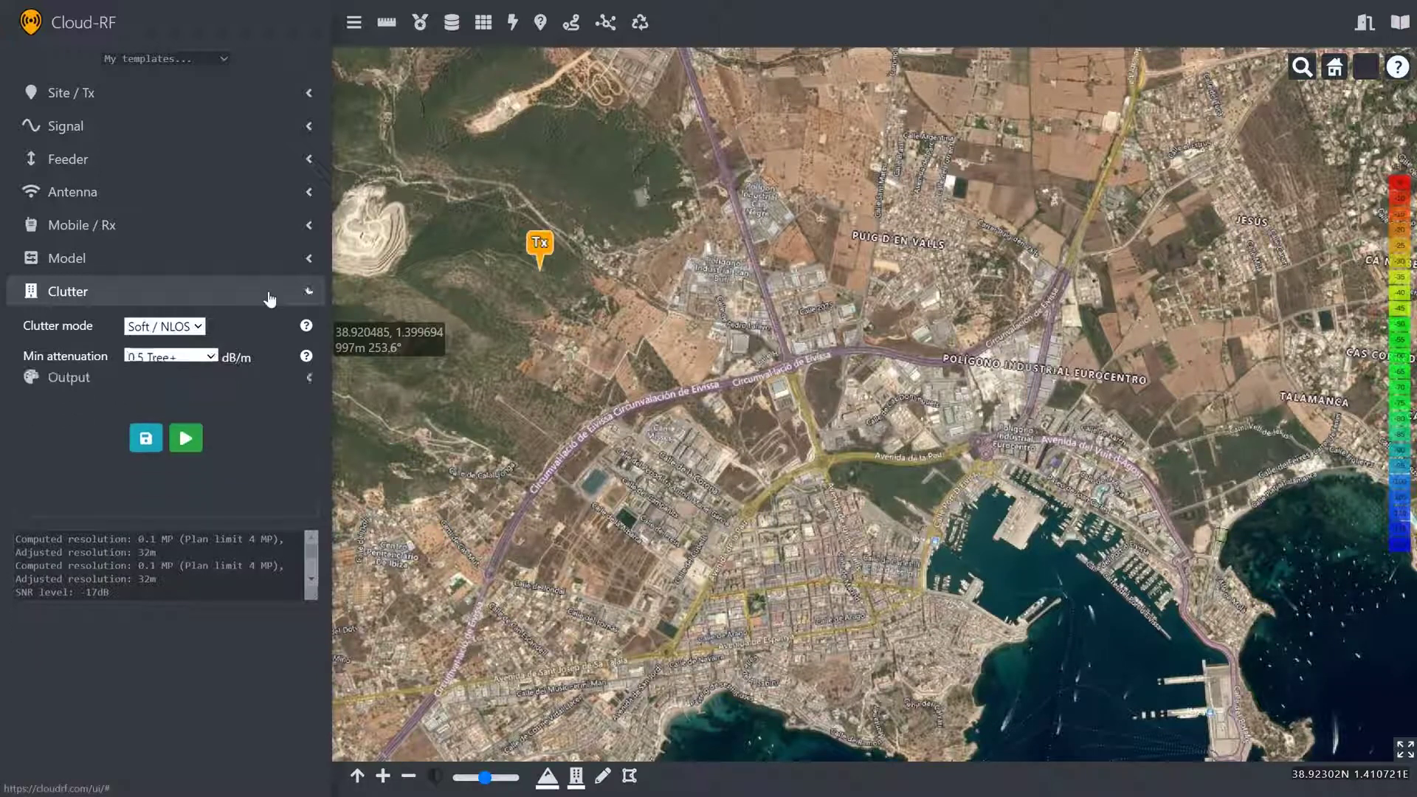
# Step: Set output resolution to 16m / 52ft and run the coverage calculation
pyautogui.click(274, 326)
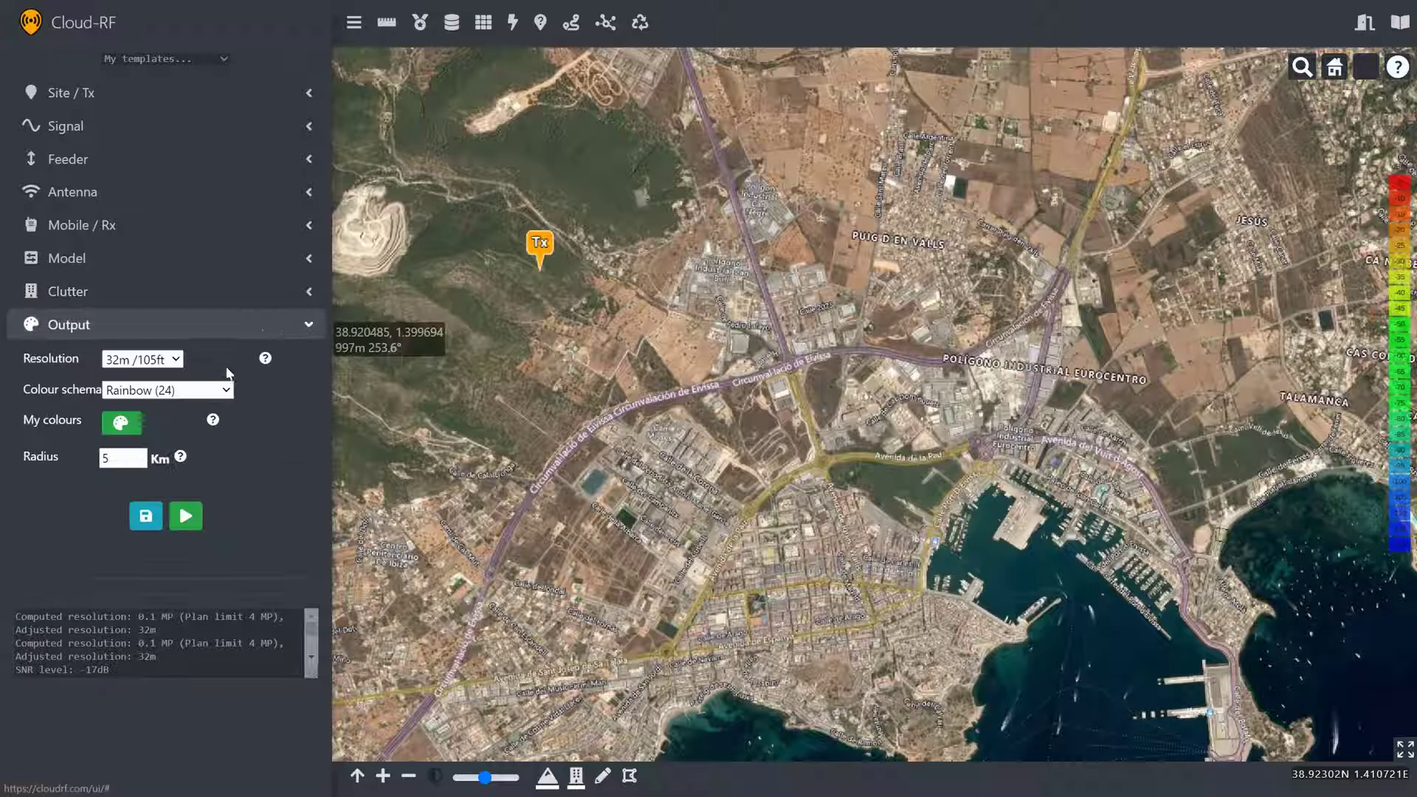
pyautogui.click(176, 361)
pyautogui.click(150, 452)
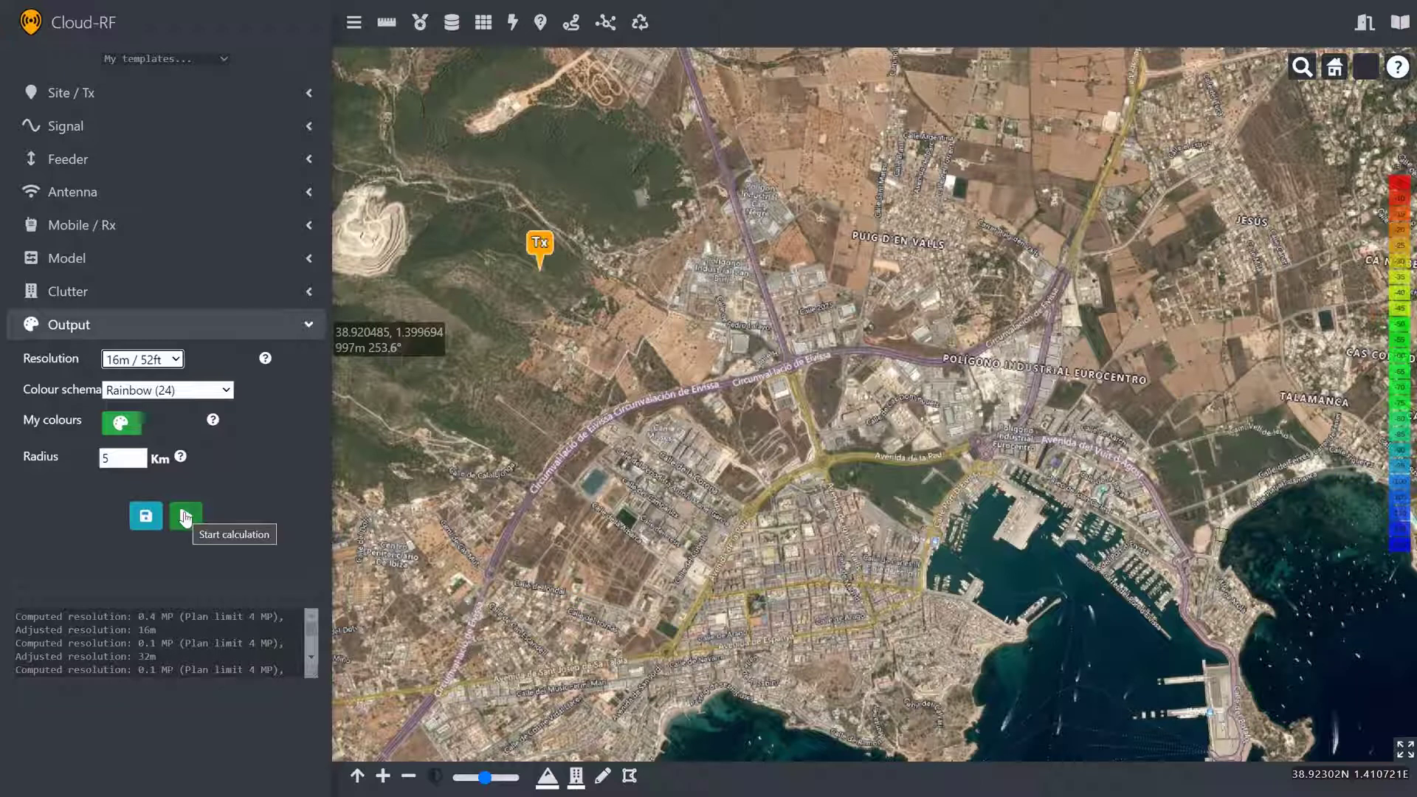
pyautogui.click(185, 516)
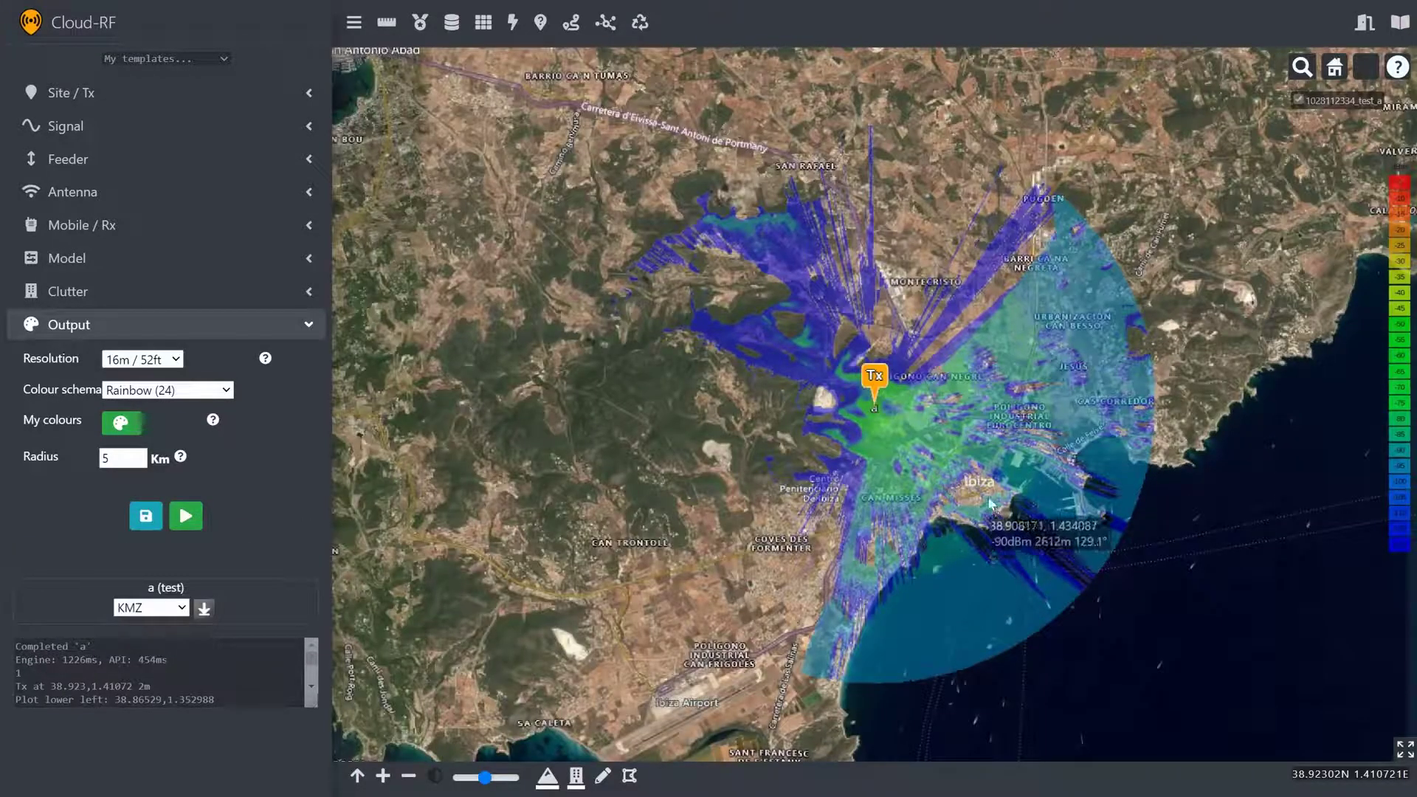
# Step: Zoom and tilt the 3D map to inspect the coverage heatmap over Ibiza town's buildings
pyautogui.scroll(3, 1000, 494)
pyautogui.moveTo(1003, 485); pyautogui.dragTo(856, 448)
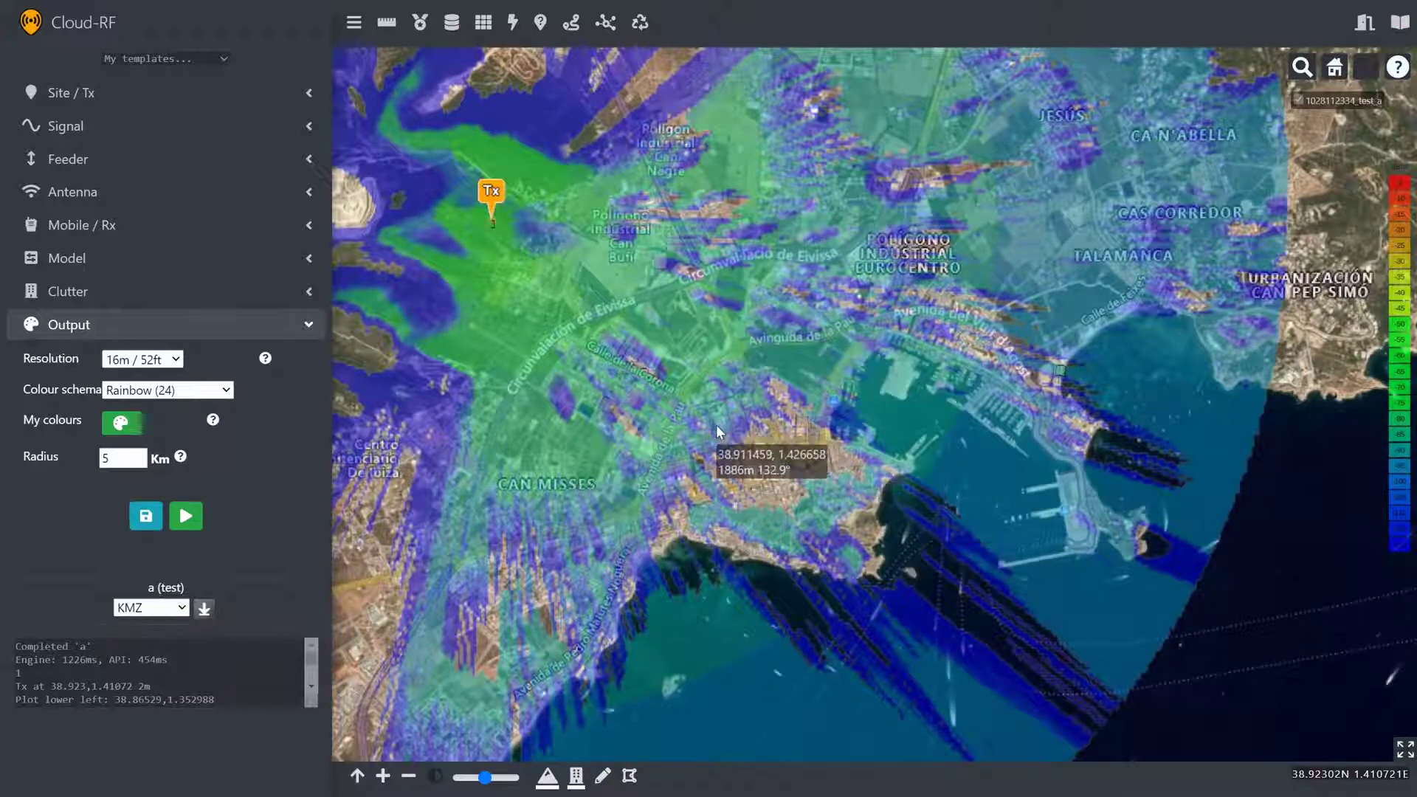
pyautogui.scroll(5, 716, 424)
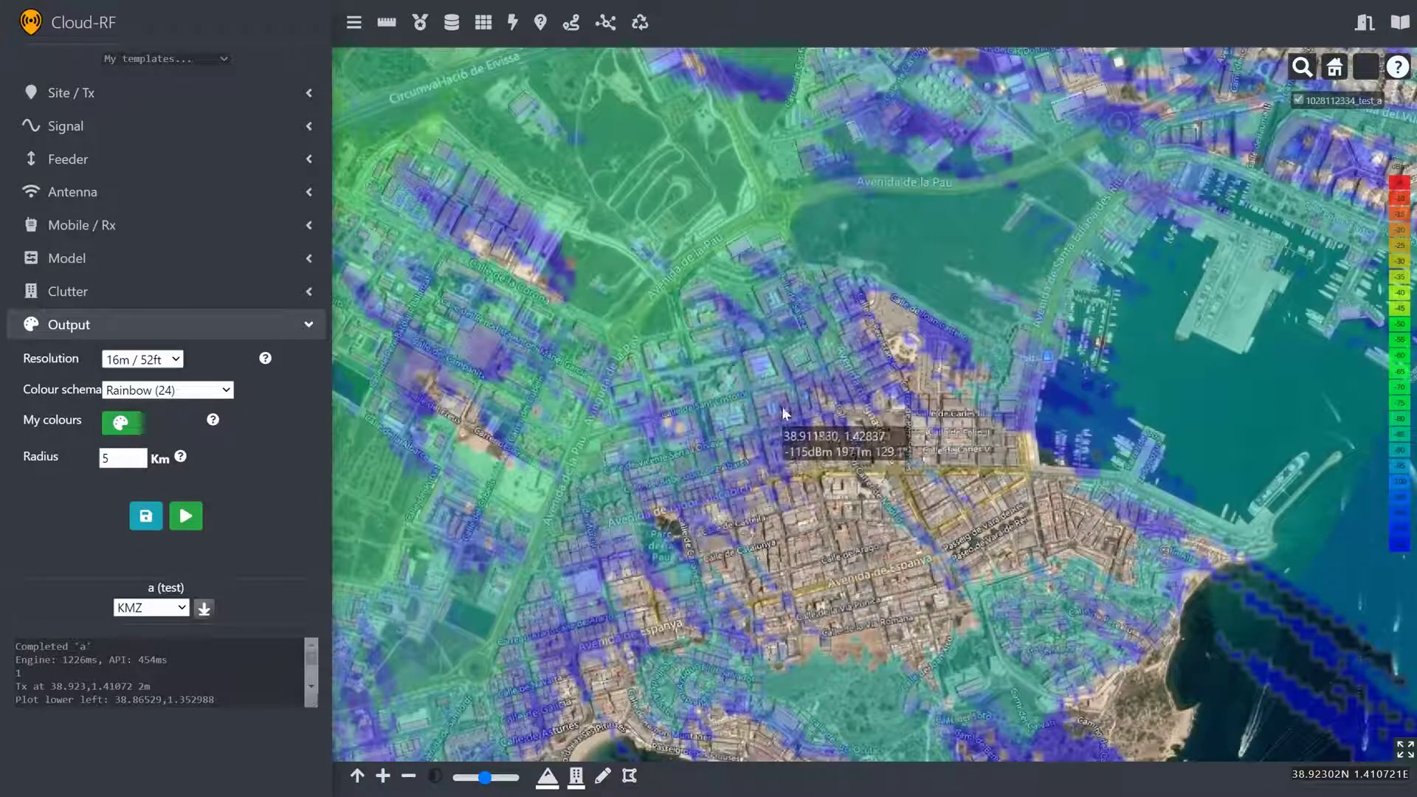
pyautogui.scroll(3, 747, 410)
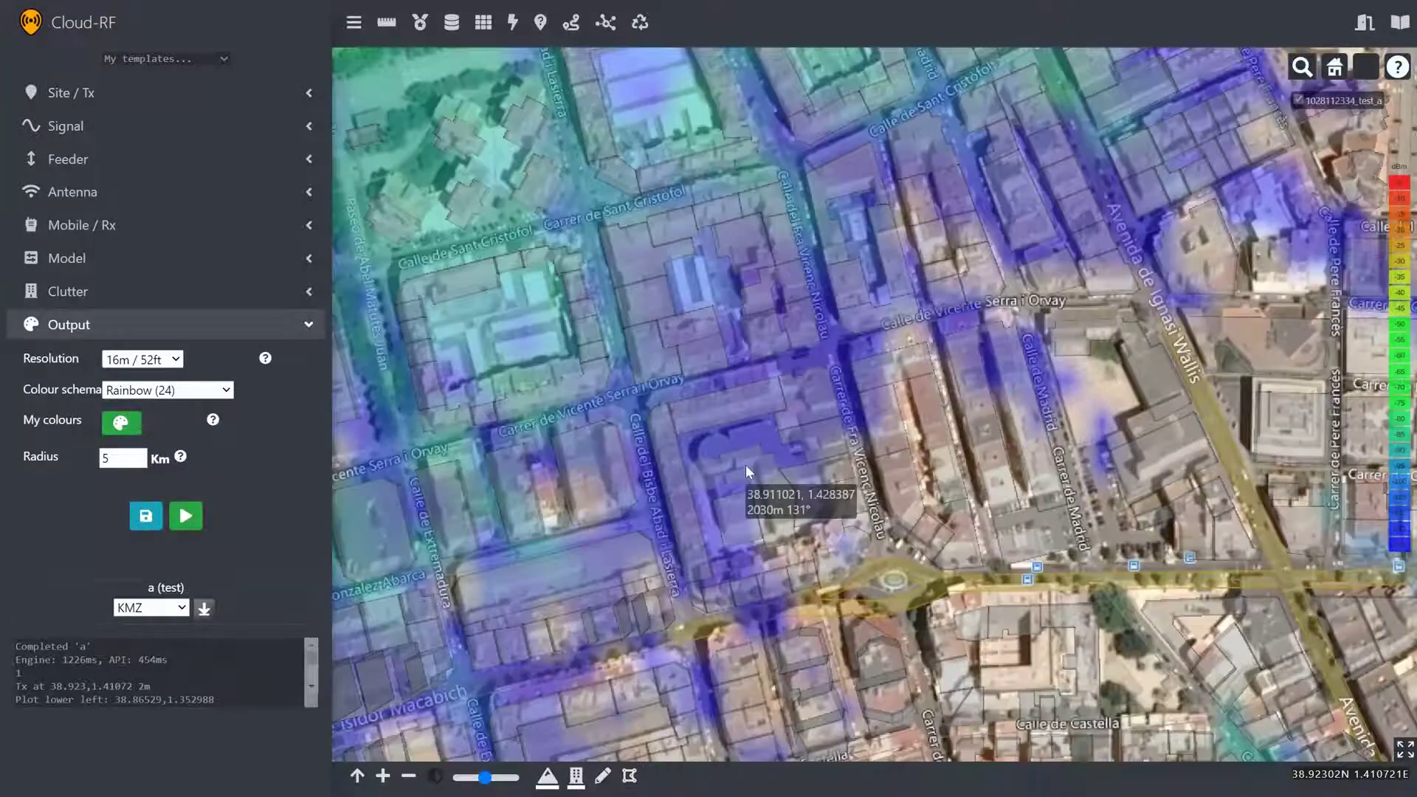
pyautogui.moveTo(746, 469)
pyautogui.mouseDown(button='middle')
pyautogui.moveTo(850, 283)
pyautogui.moveTo(874, 279)
pyautogui.moveTo(756, 444)
pyautogui.mouseUp(button='middle')
pyautogui.scroll(-5, 755, 450)
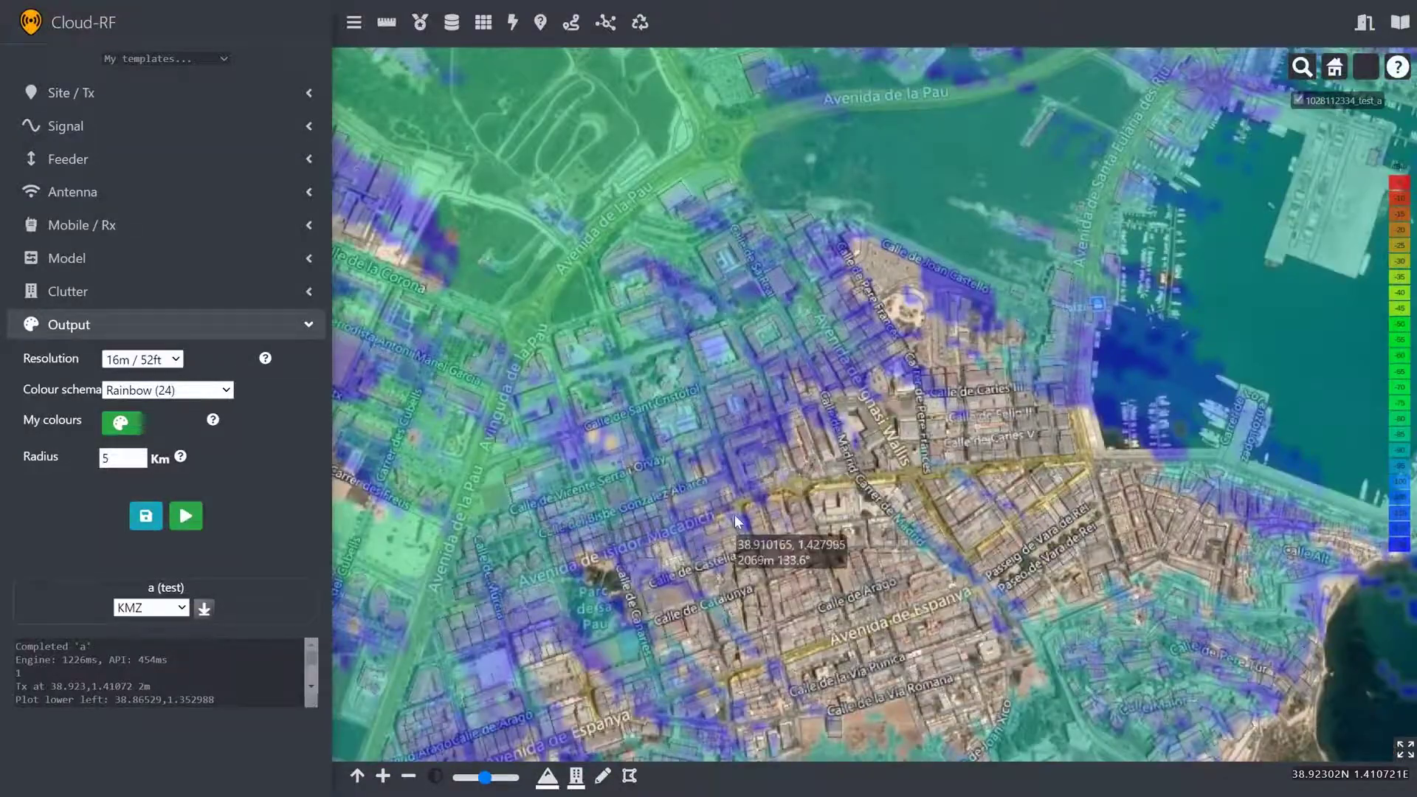
pyautogui.scroll(5, 750, 543)
pyautogui.moveTo(759, 538); pyautogui.dragTo(821, 552, button='middle')
pyautogui.moveTo(964, 583); pyautogui.dragTo(844, 524, button='middle')
pyautogui.scroll(-10, 940, 585)
pyautogui.scroll(3, 848, 369)
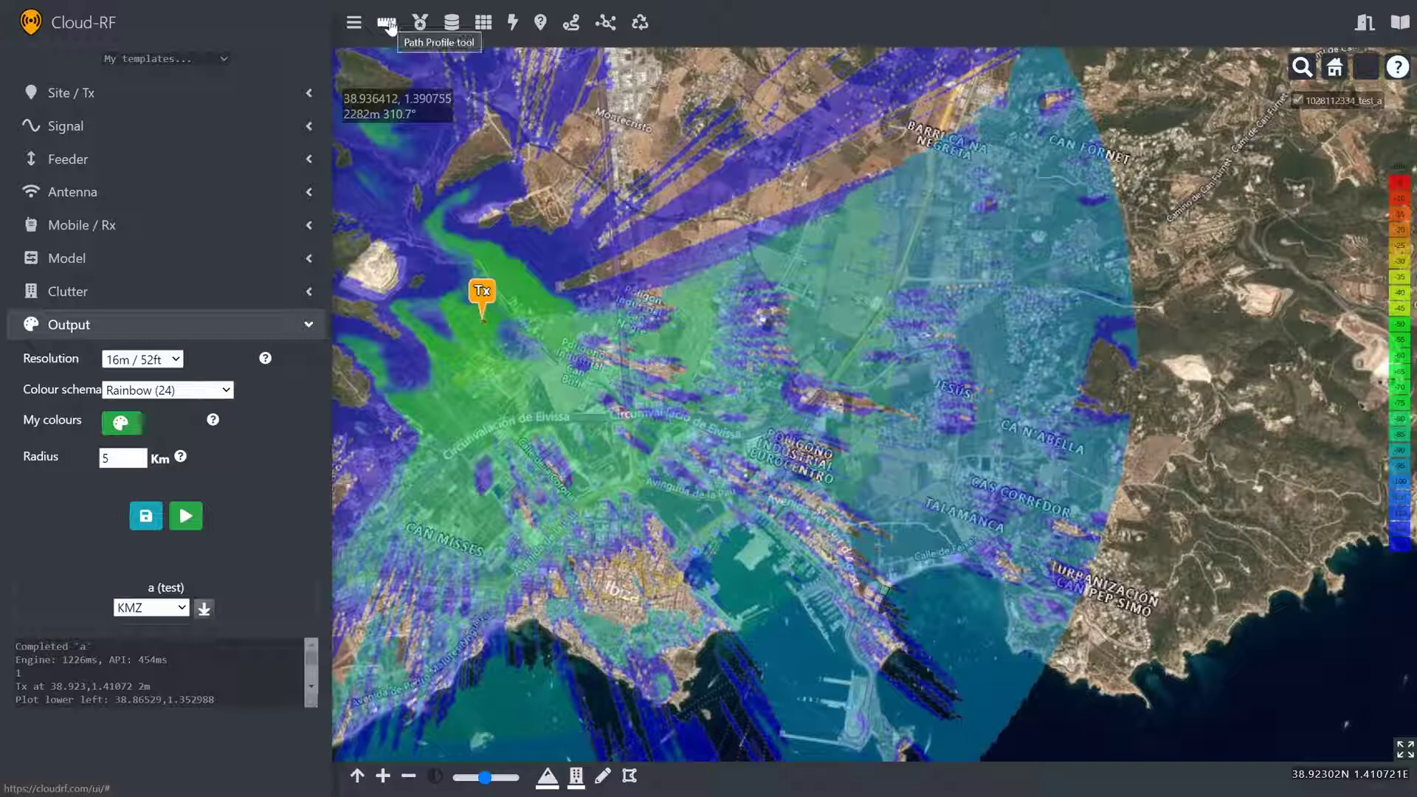
# Step: Start a Path Profile and place the Rx point east of Ibiza town
pyautogui.click(388, 28)
pyautogui.moveTo(917, 275); pyautogui.dragTo(853, 155)
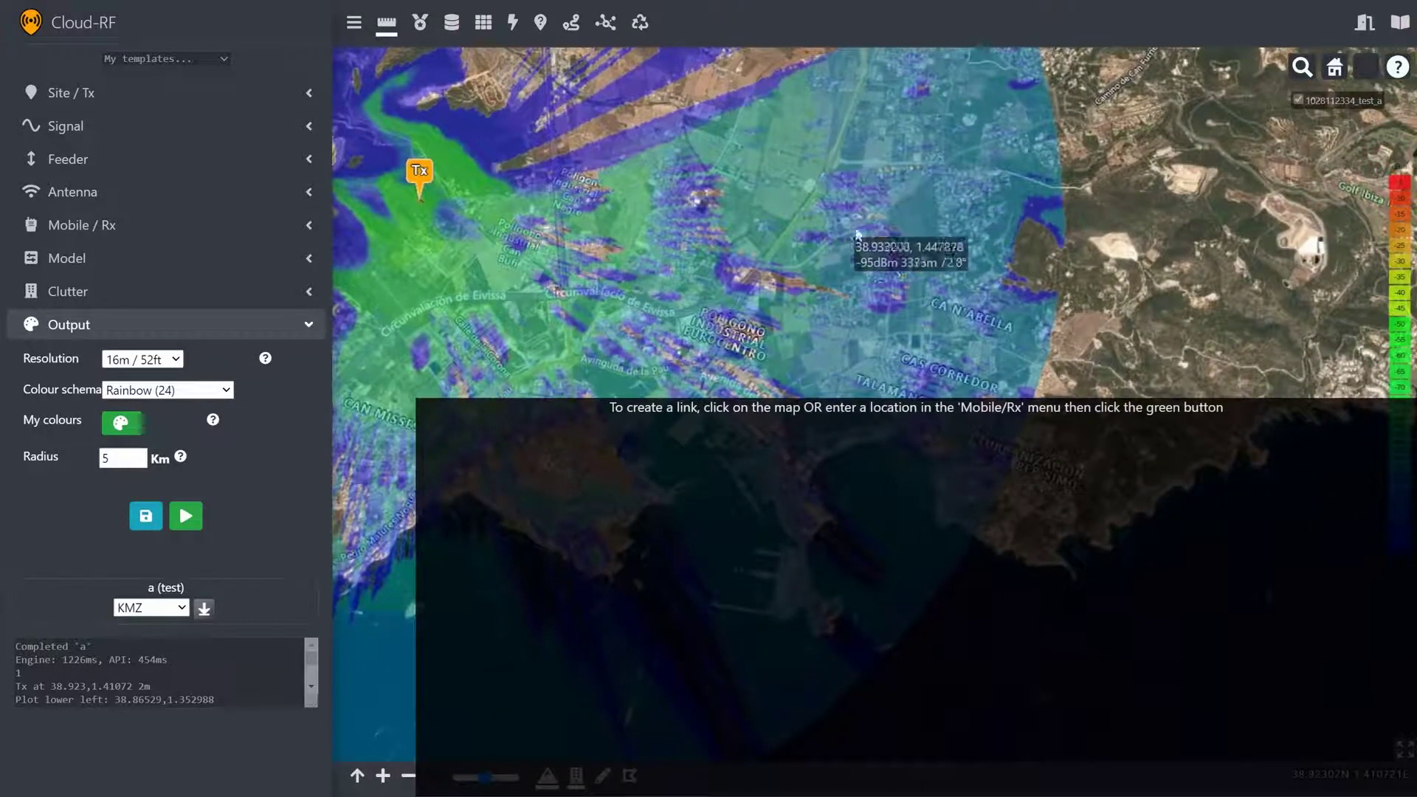
pyautogui.moveTo(959, 334); pyautogui.dragTo(928, 285)
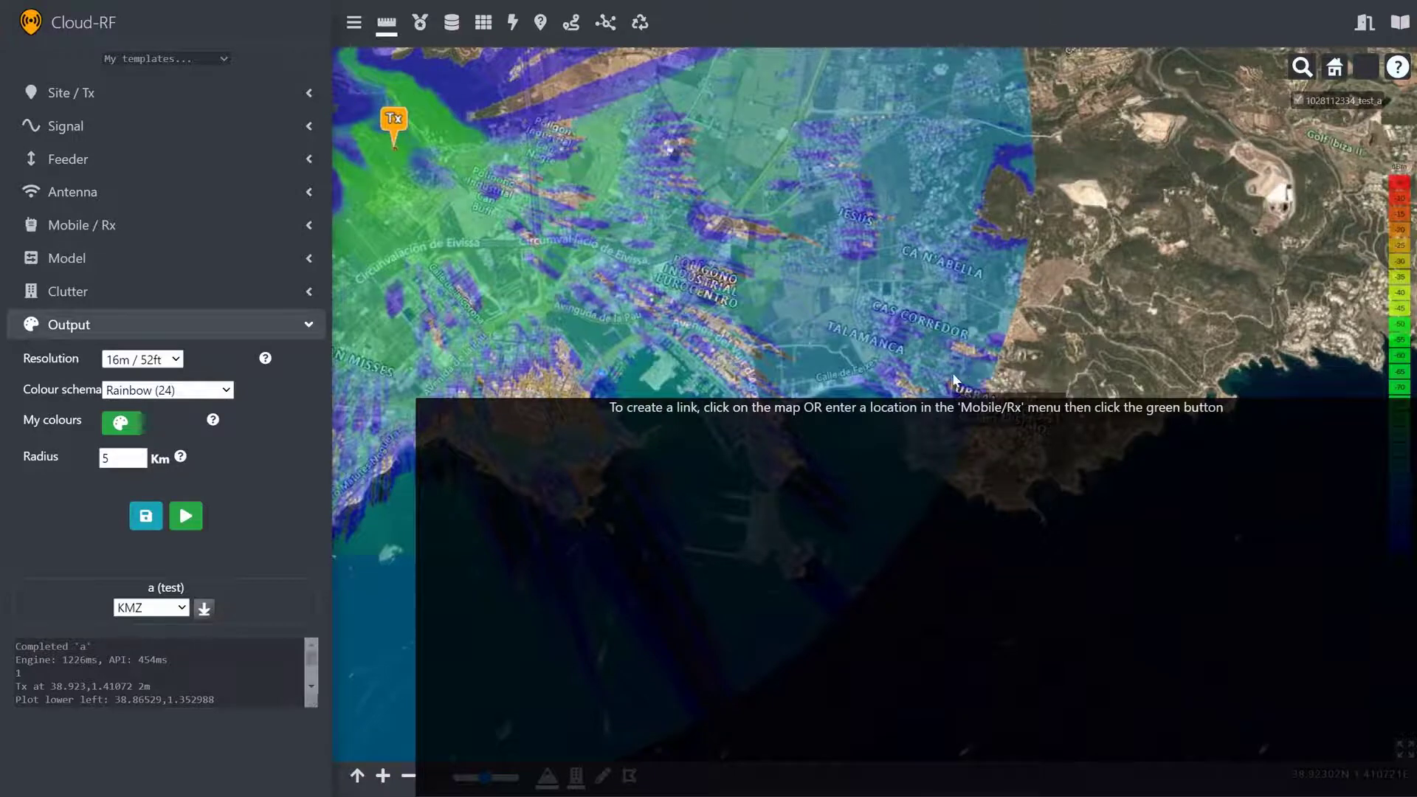
pyautogui.scroll(5, 953, 380)
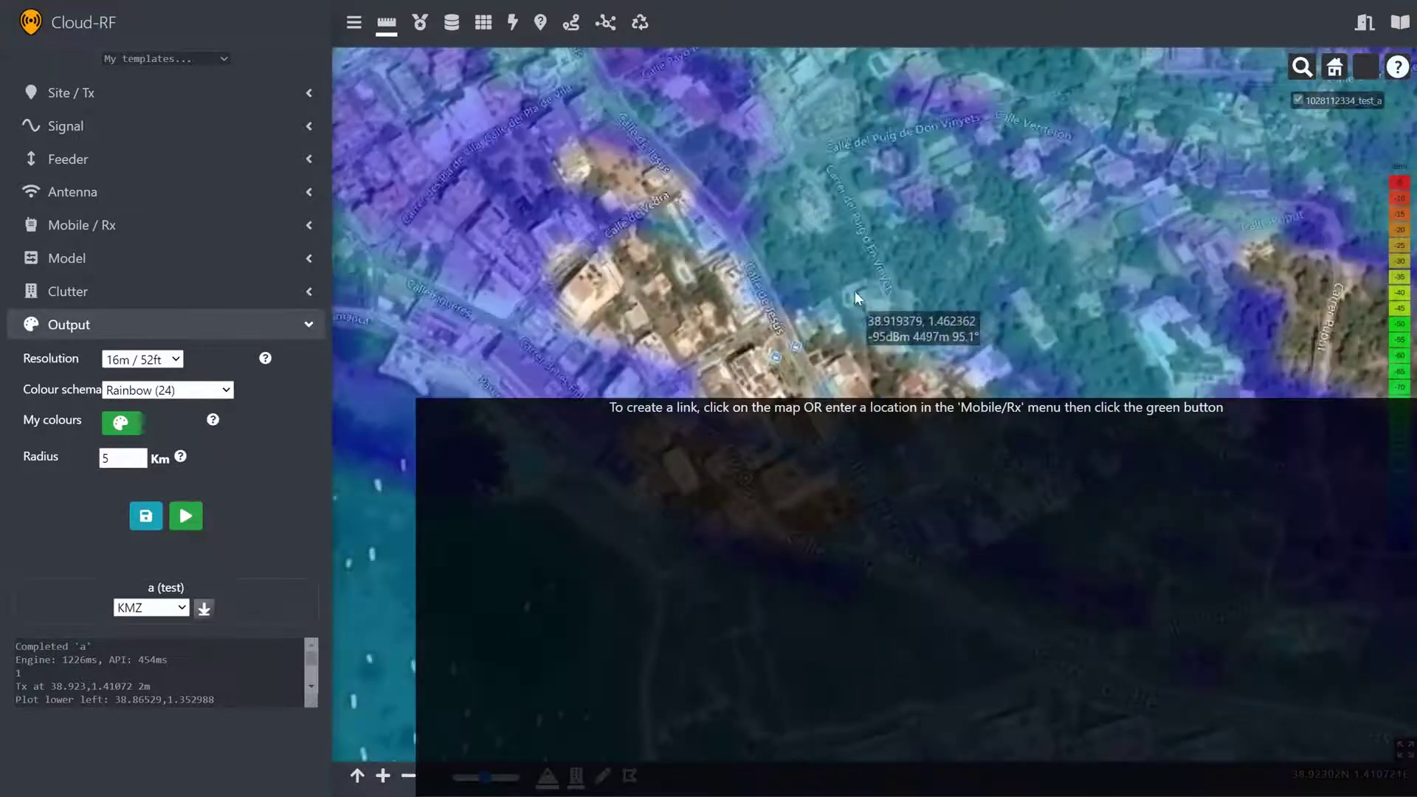
pyautogui.click(803, 323)
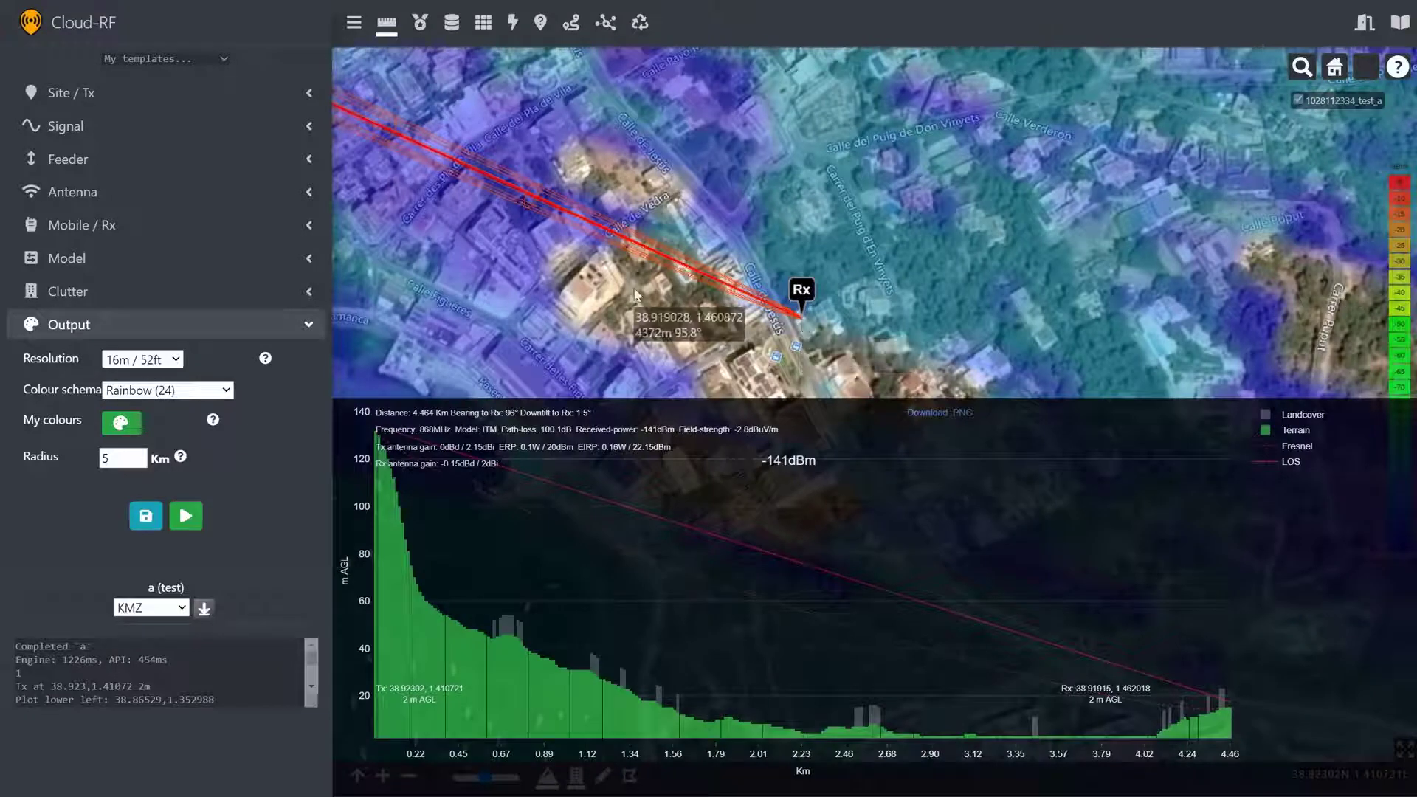
# Step: Reposition the Rx point until the profile shows -92.9 dBm over 4.447 km
pyautogui.scroll(-3, 635, 294)
pyautogui.scroll(-1, 777, 260)
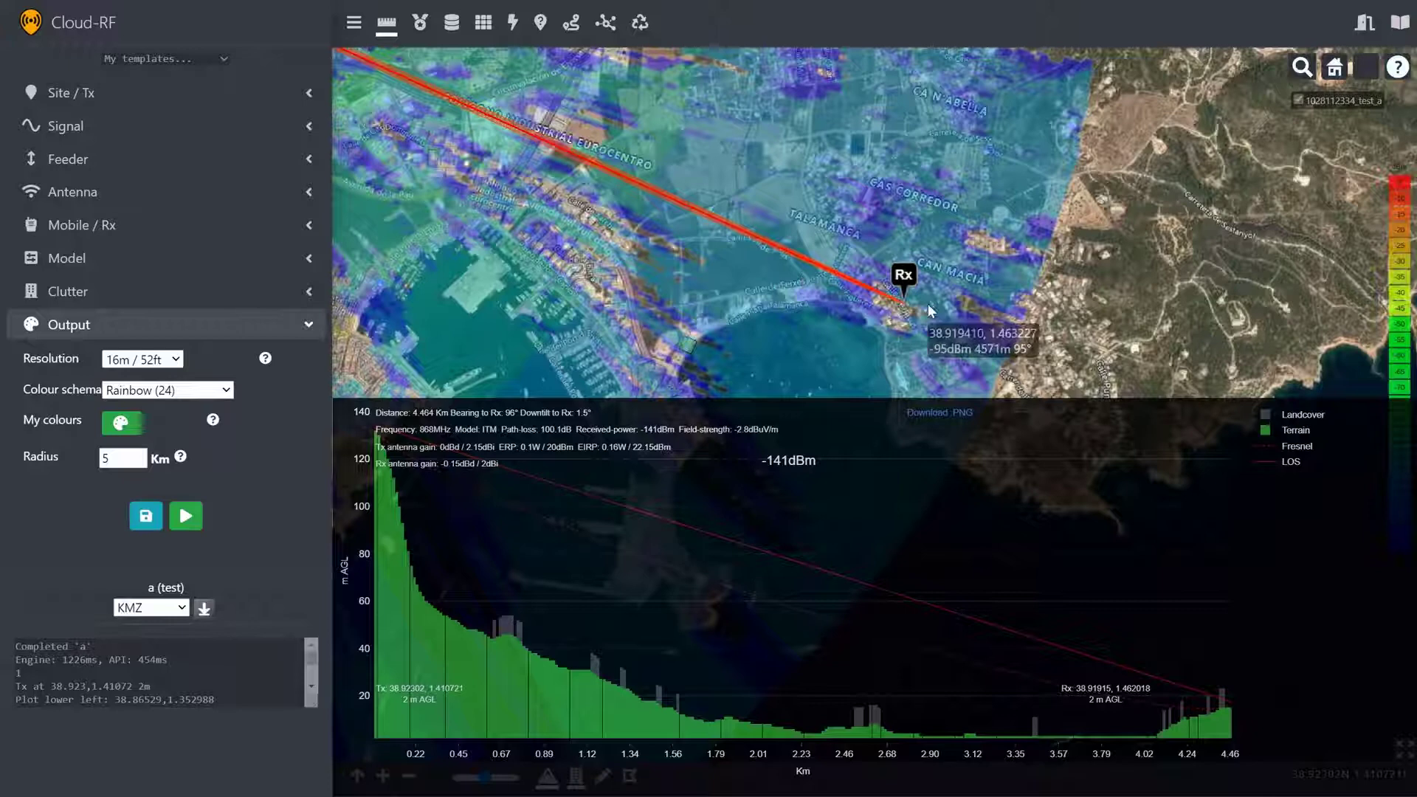
pyautogui.click(209, 225)
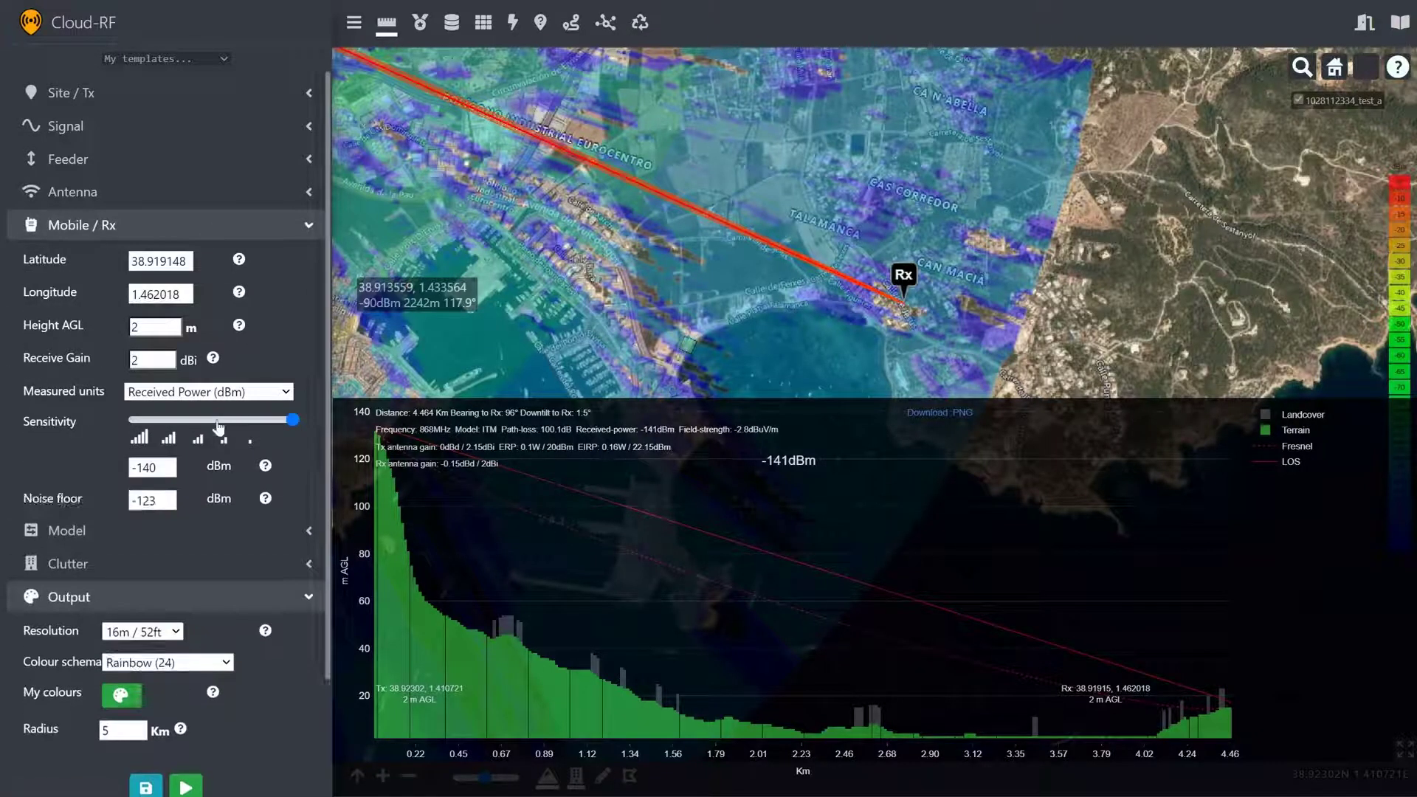
pyautogui.scroll(3, 848, 295)
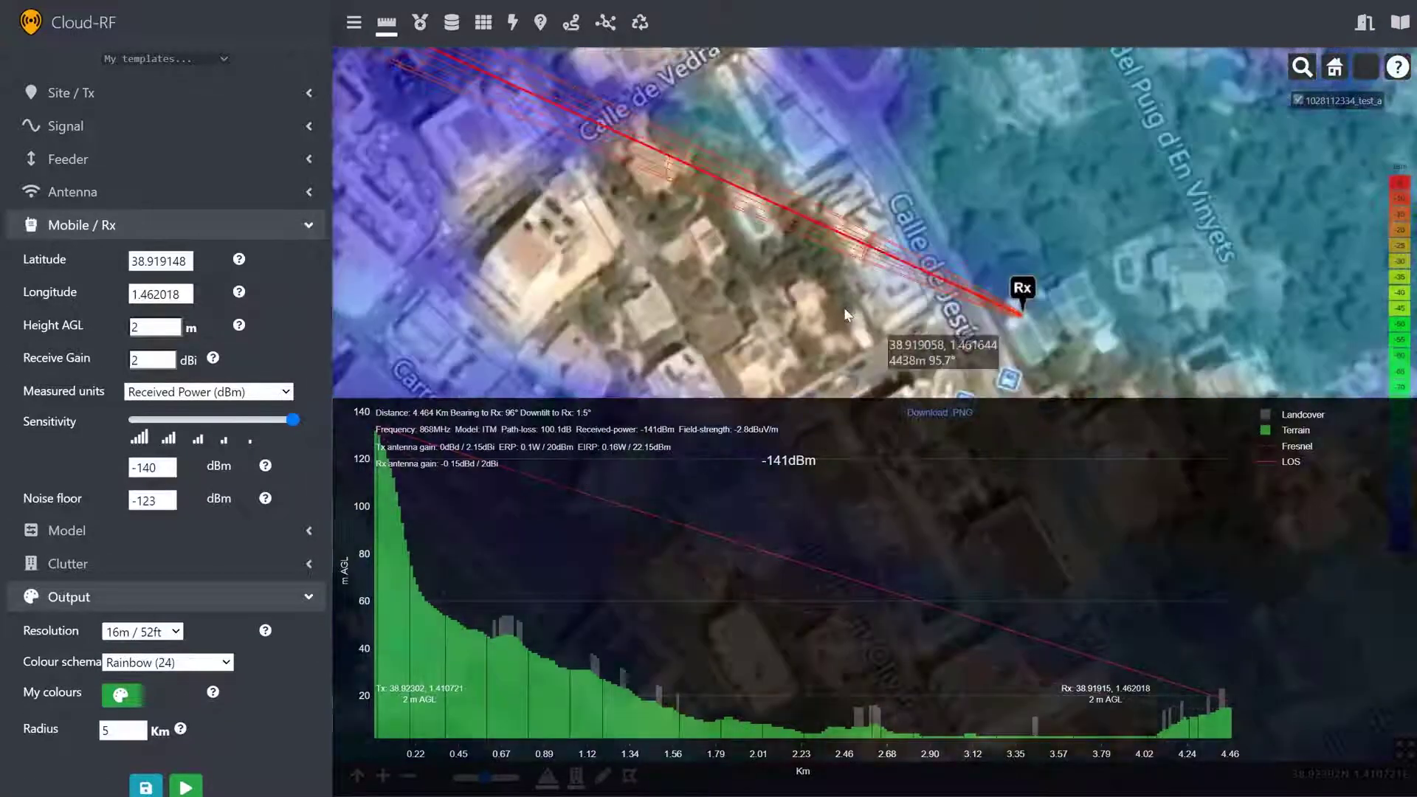
pyautogui.scroll(-2, 843, 307)
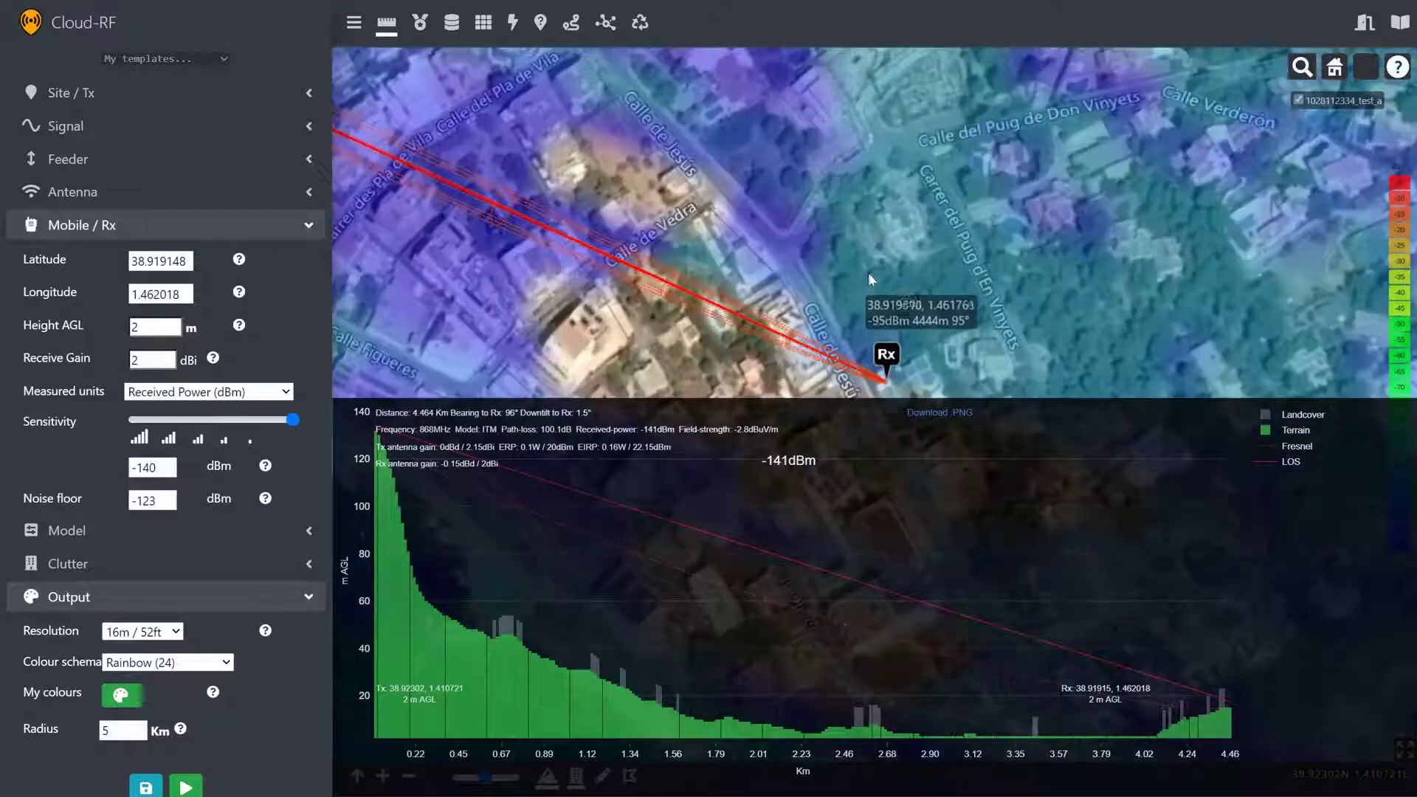
pyautogui.click(848, 273)
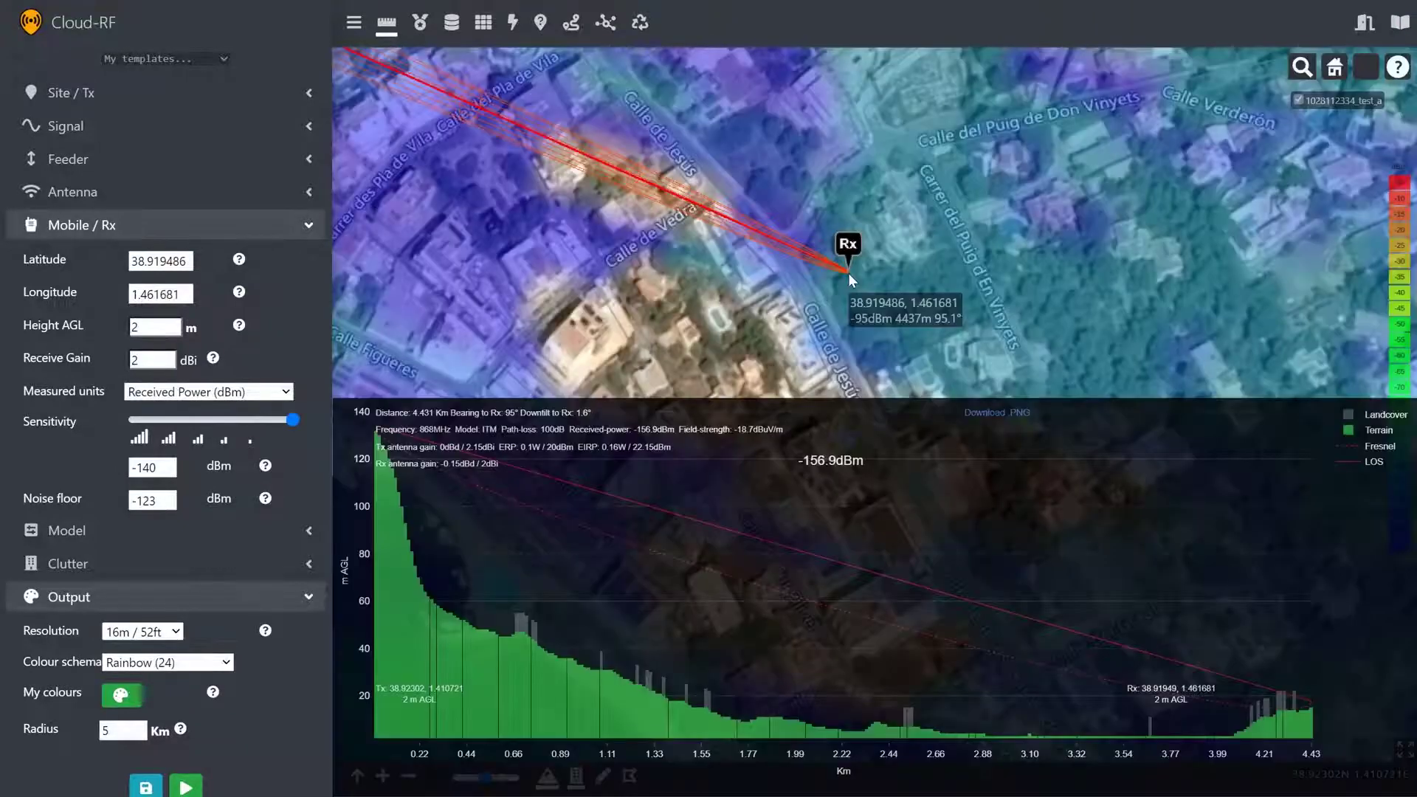
pyautogui.click(885, 285)
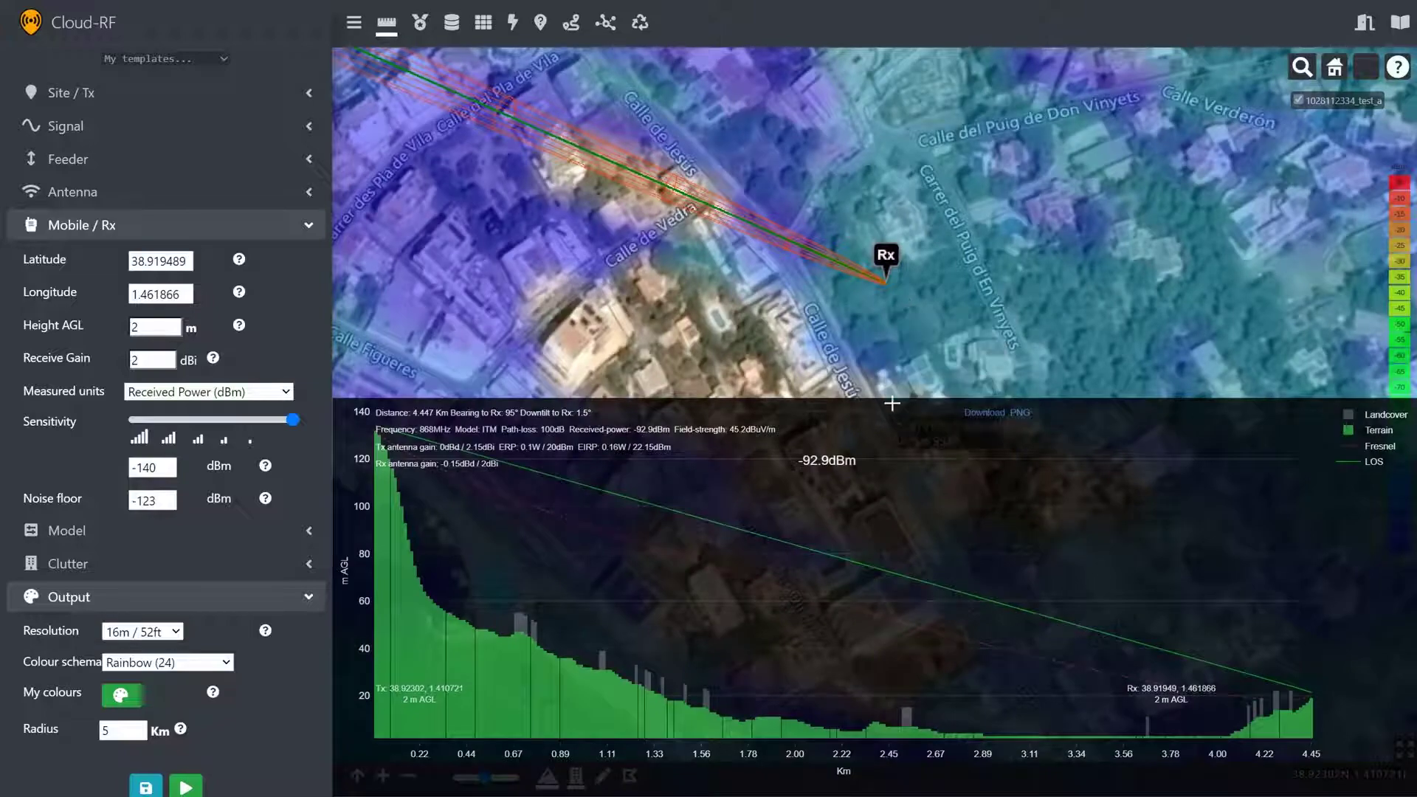
pyautogui.moveTo(742, 255); pyautogui.dragTo(866, 366)
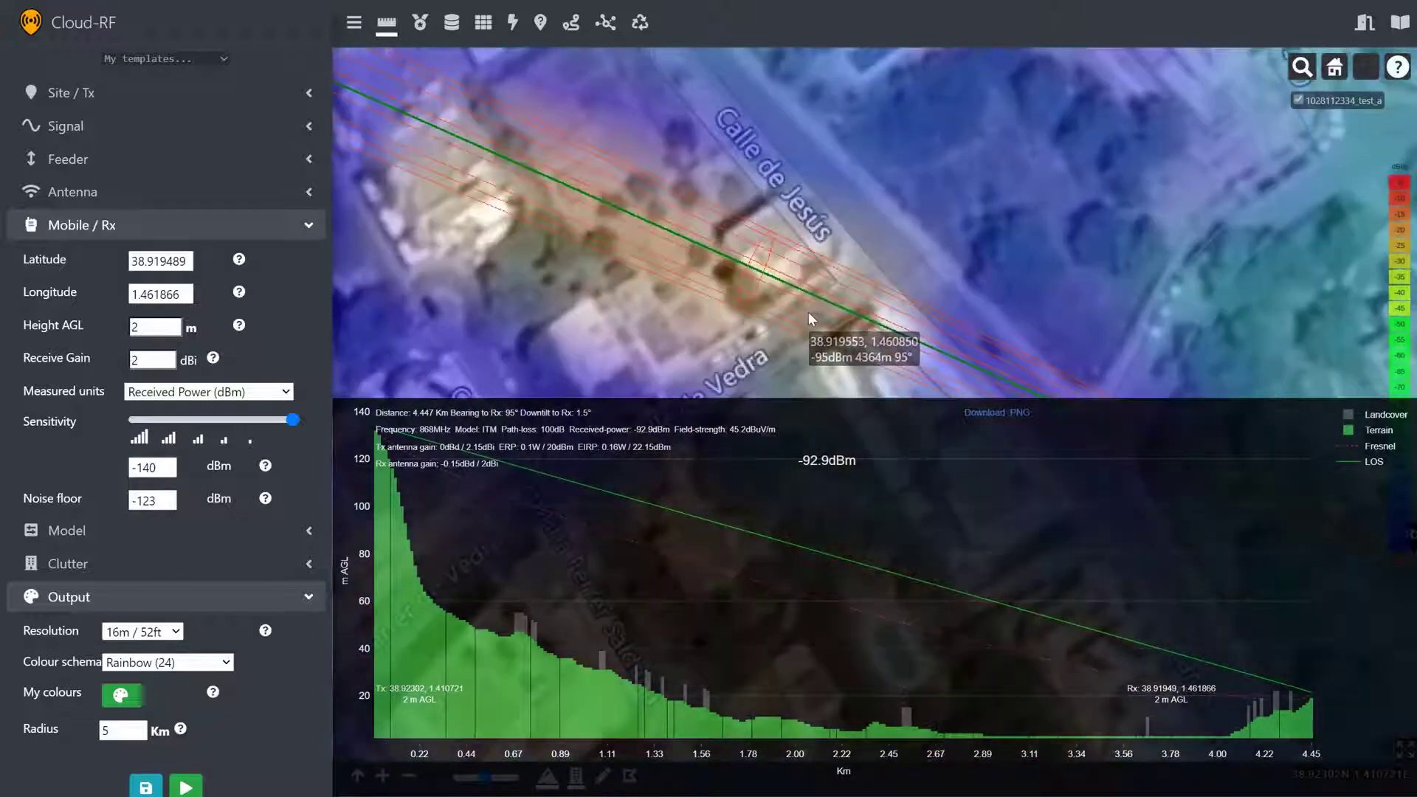
pyautogui.moveTo(808, 311)
pyautogui.mouseDown(button='right')
pyautogui.moveTo(742, 189)
pyautogui.moveTo(681, 159)
pyautogui.moveTo(738, 193)
pyautogui.moveTo(812, 300)
pyautogui.moveTo(1048, 328)
pyautogui.moveTo(994, 304)
pyautogui.mouseUp(button='right')
pyautogui.moveTo(830, 282); pyautogui.dragTo(826, 291, button='right')
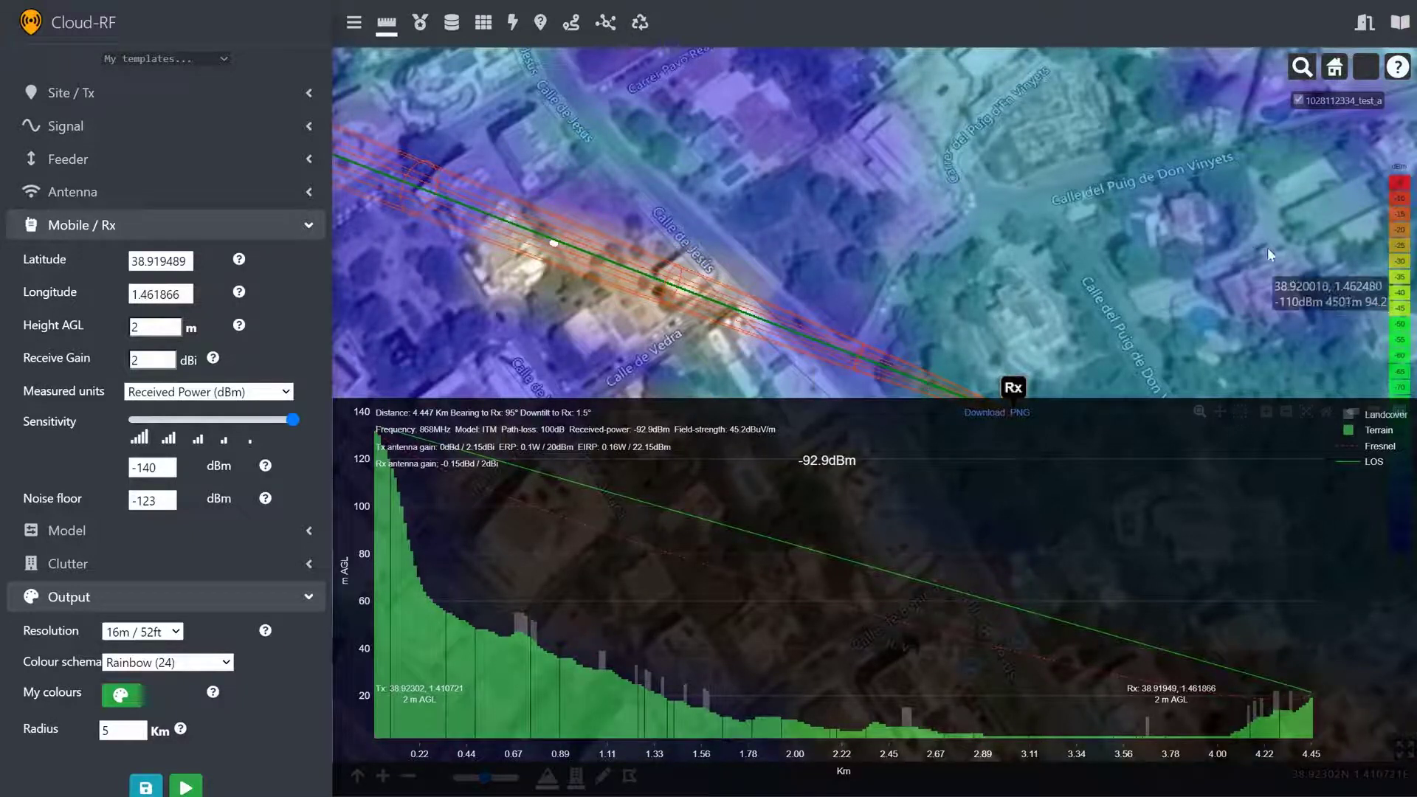
pyautogui.scroll(3, 686, 235)
pyautogui.moveTo(720, 238)
pyautogui.mouseDown(button='right')
pyautogui.moveTo(746, 130)
pyautogui.moveTo(583, 97)
pyautogui.moveTo(694, 231)
pyautogui.mouseUp(button='right')
pyautogui.scroll(-6, 693, 233)
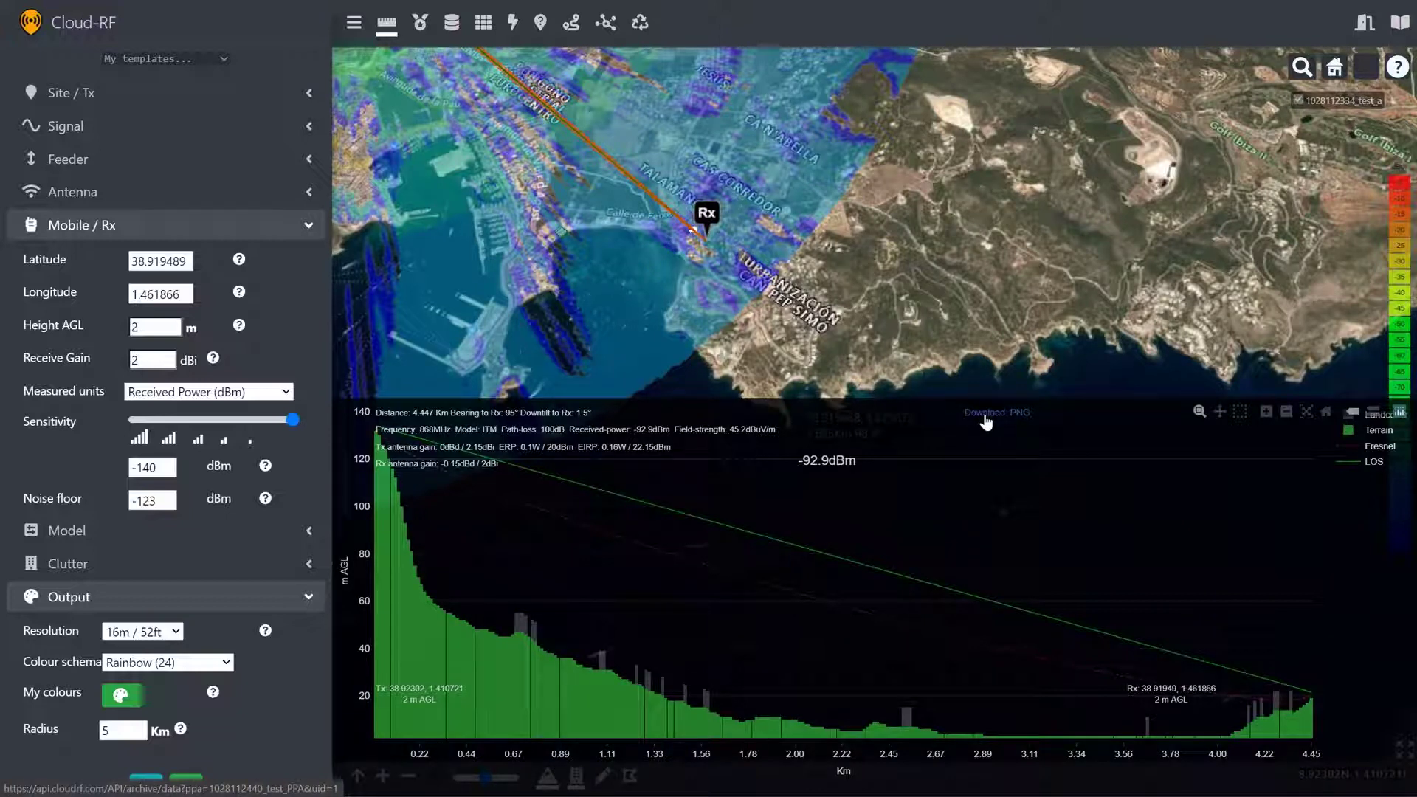
pyautogui.click(374, 24)
pyautogui.click(451, 22)
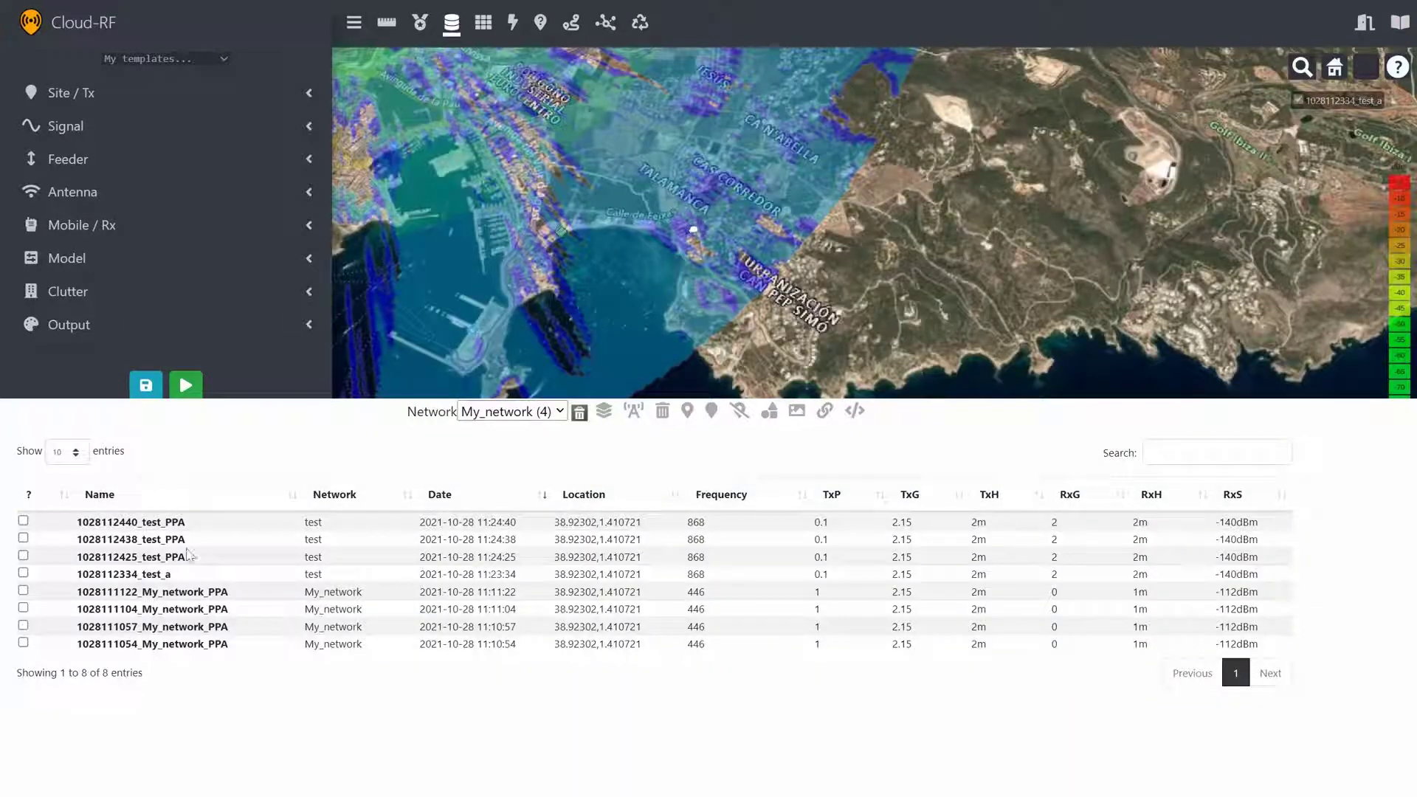
pyautogui.click(188, 555)
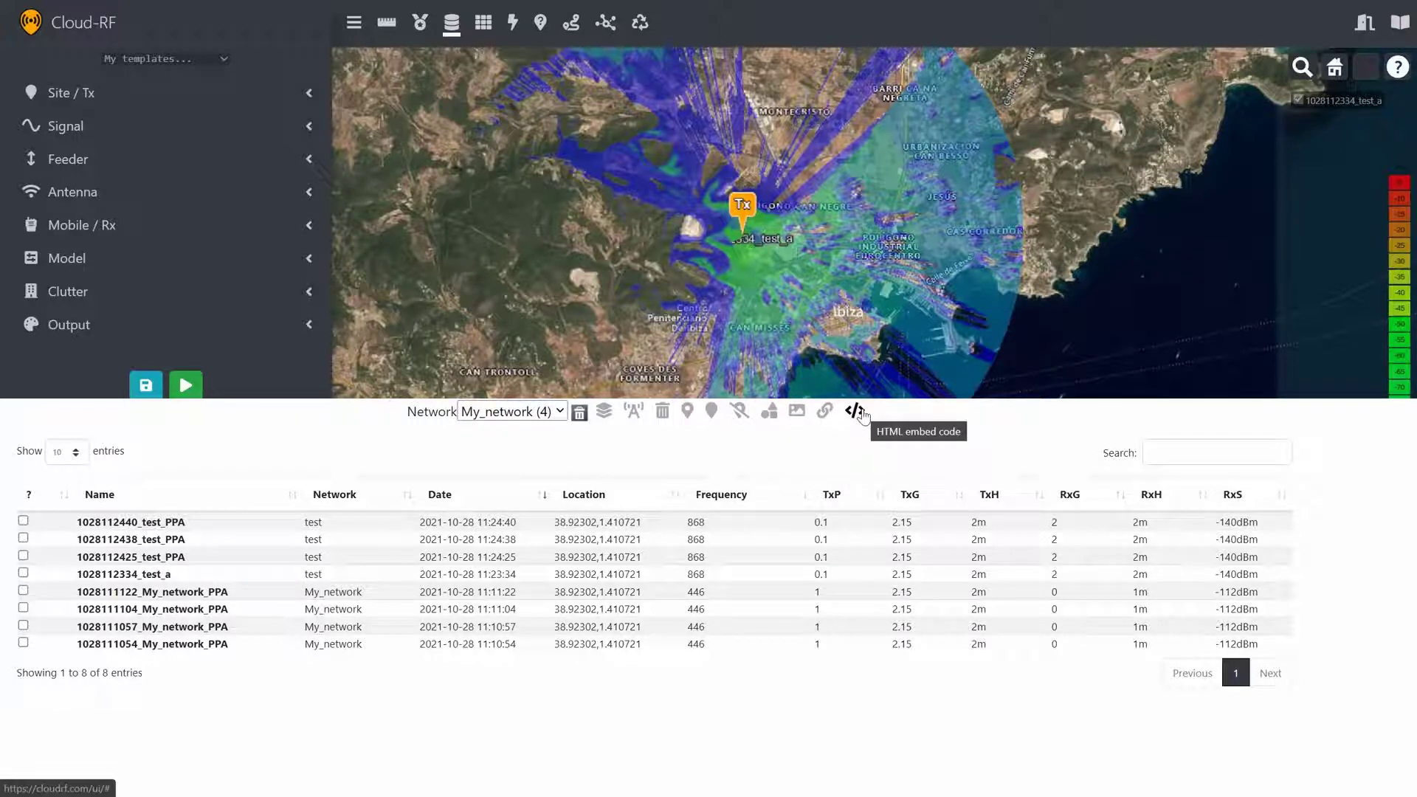
pyautogui.click(451, 22)
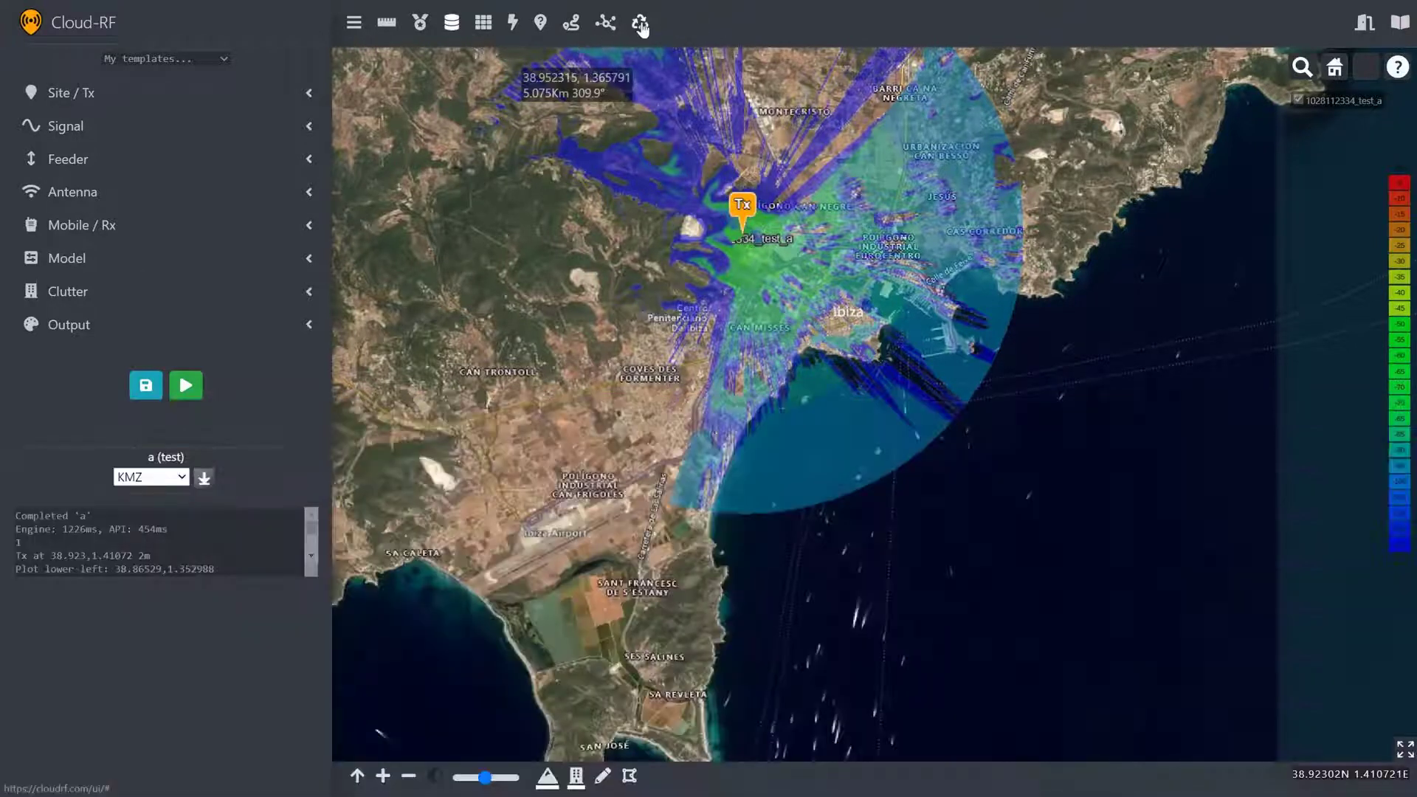